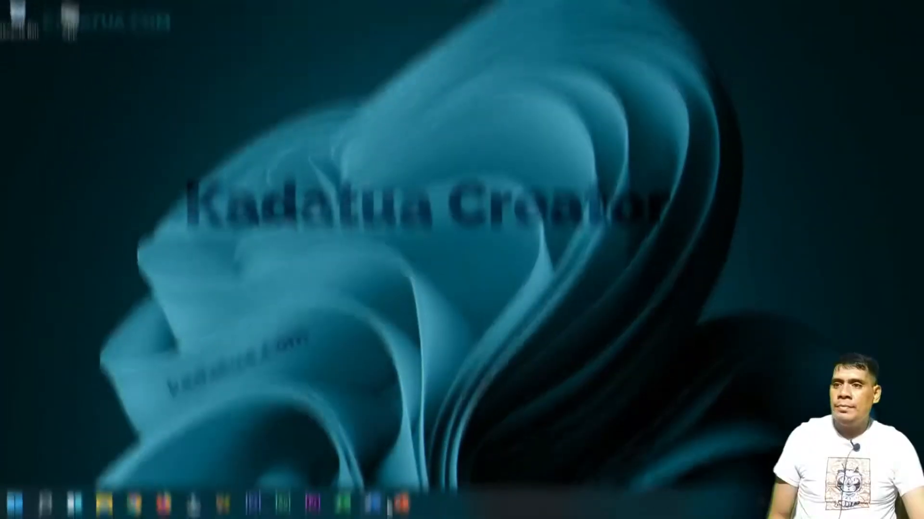
- Launch Word and open the recent document Halaman Berbeda
left_click(374, 503)
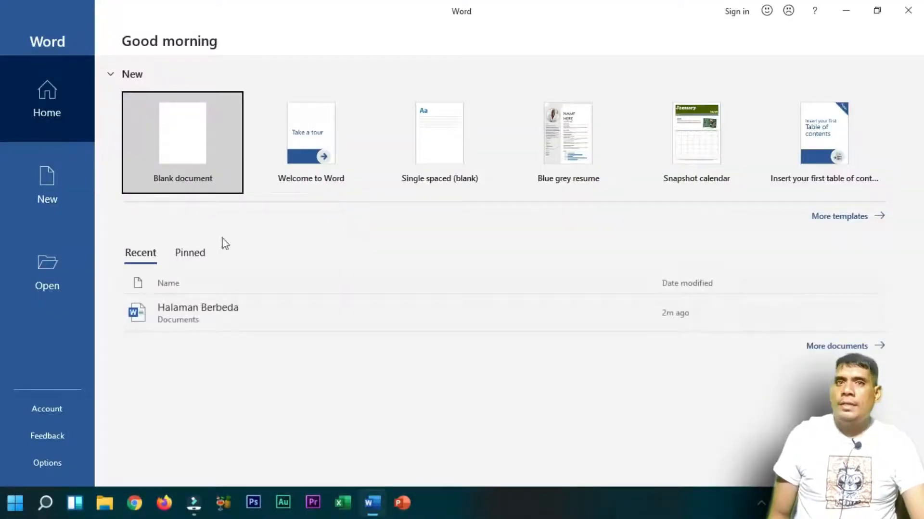
left_click(285, 329)
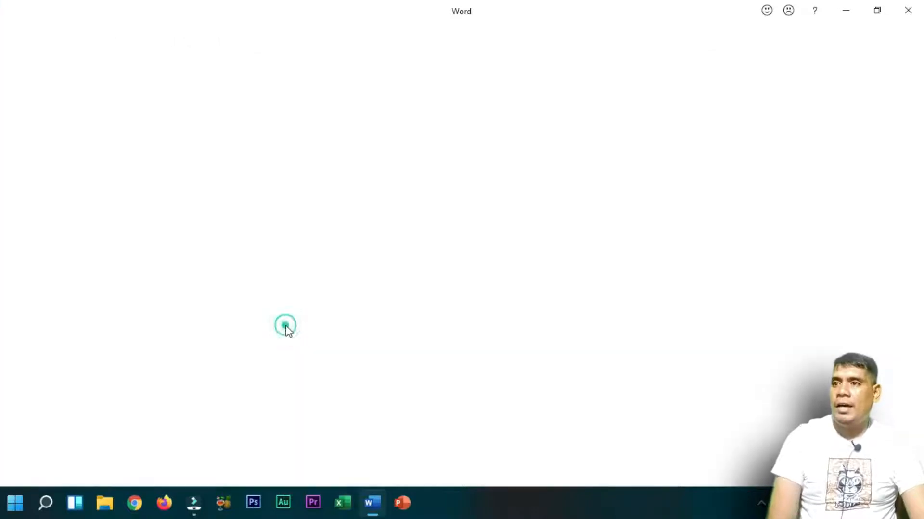
- Look through the document from page 1 to page 10, examining the boundary between pages 1 and 2
left_click_drag(917, 132, 917, 155)
scroll(607, 295, "down", 1)
scroll(607, 295, "down", 8)
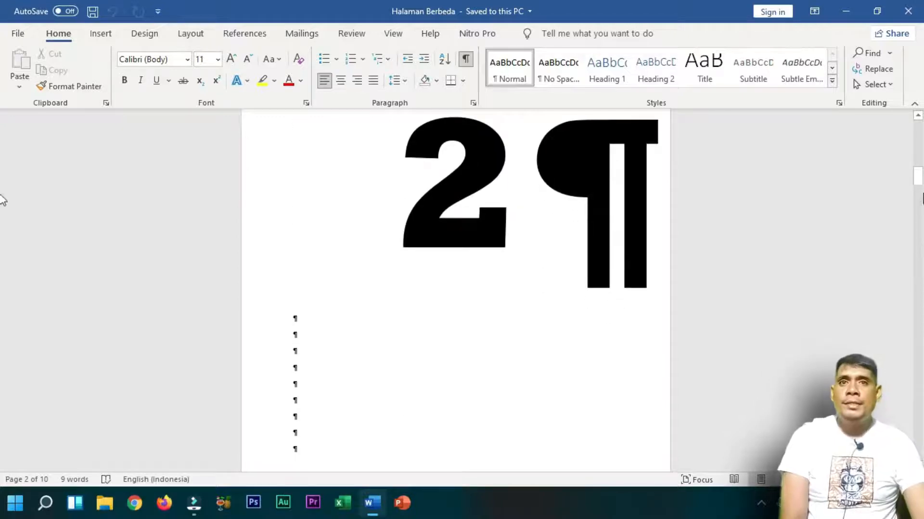
left_click_drag(917, 175, 917, 450)
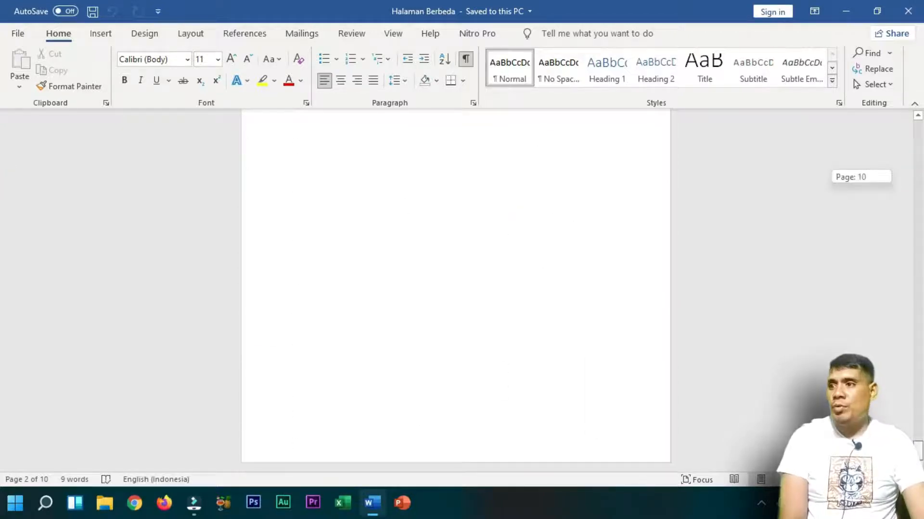
scroll(811, 291, "up", 6)
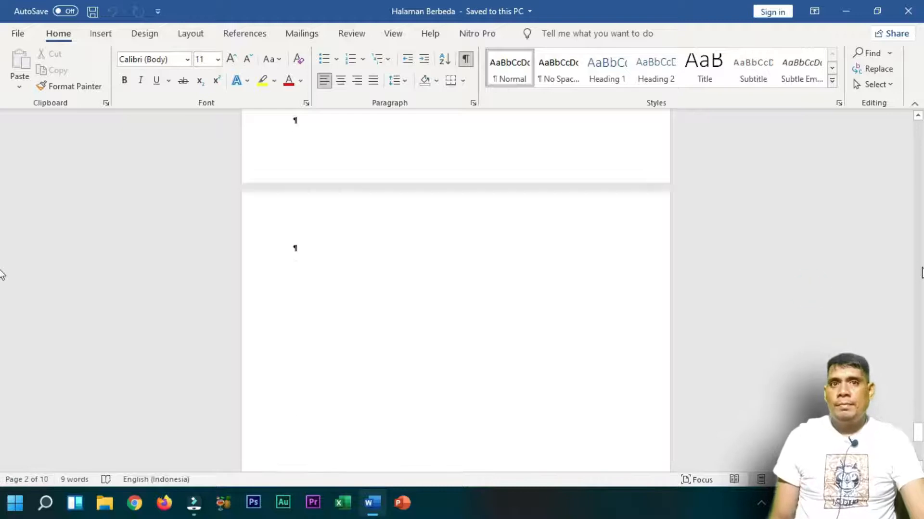
scroll(922, 273, "up", 20)
left_click(356, 214)
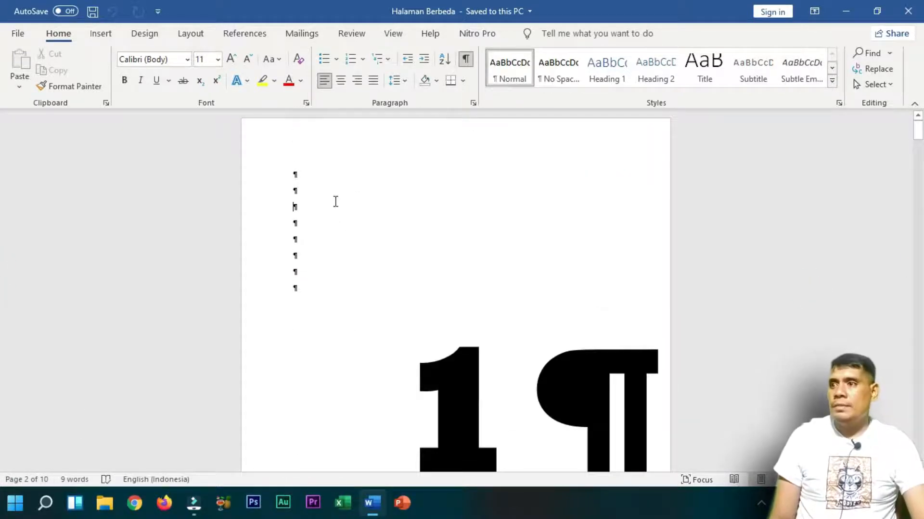
scroll(332, 226, "down", 6)
scroll(390, 353, "down", 7)
scroll(393, 338, "up", 3)
scroll(393, 338, "down", 6)
scroll(392, 330, "up", 1)
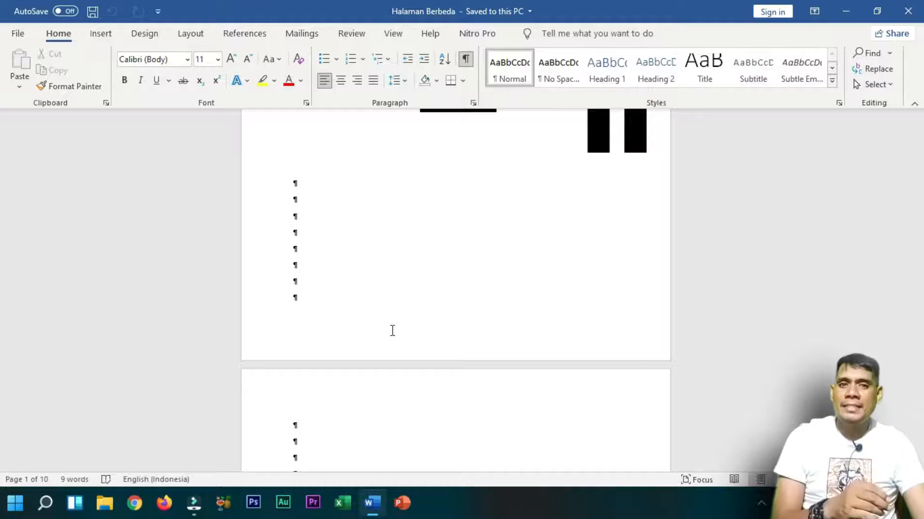
left_click_drag(918, 150, 918, 177)
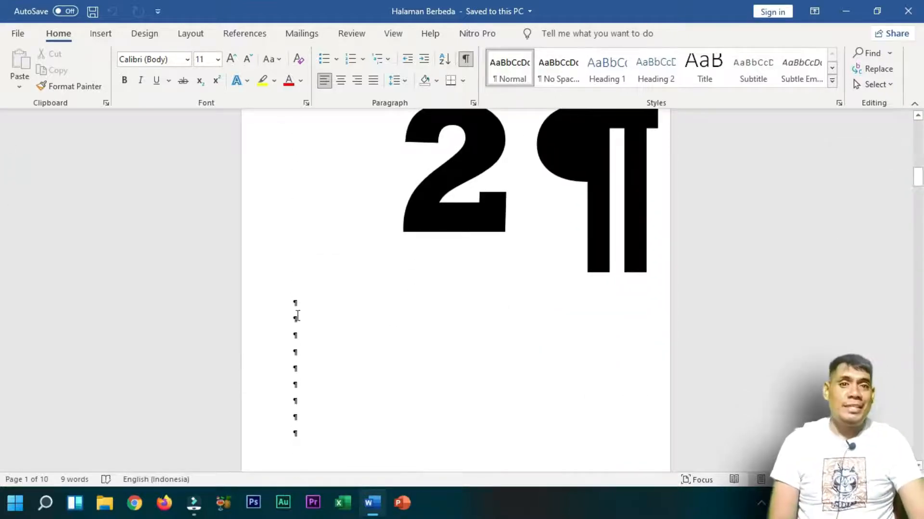
scroll(297, 316, "down", 10)
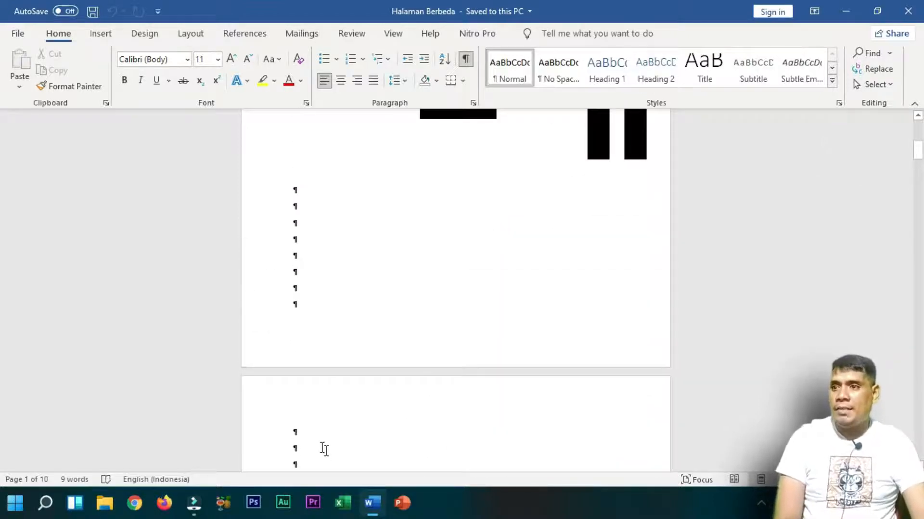
- Insert a Next Page section break before the first paragraph of page 2
left_click(292, 434)
scroll(344, 425, "down", 2)
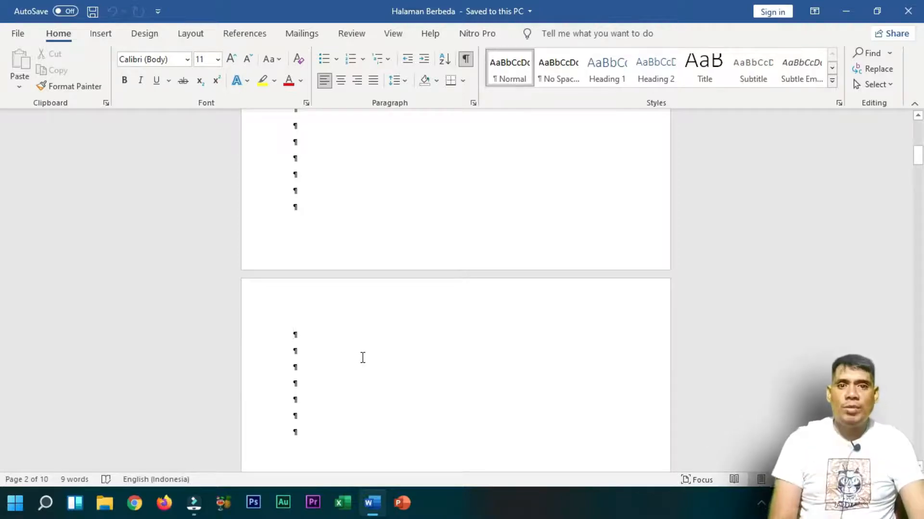
left_click(296, 335)
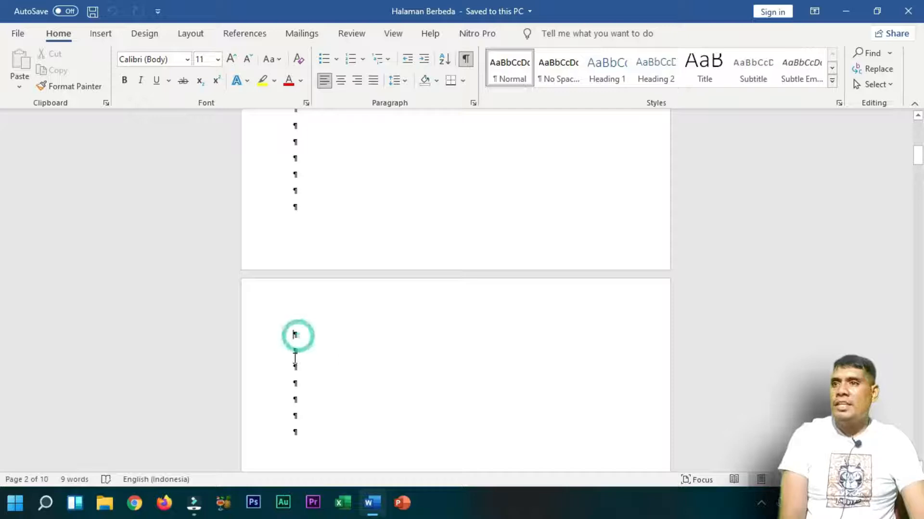
left_click(183, 39)
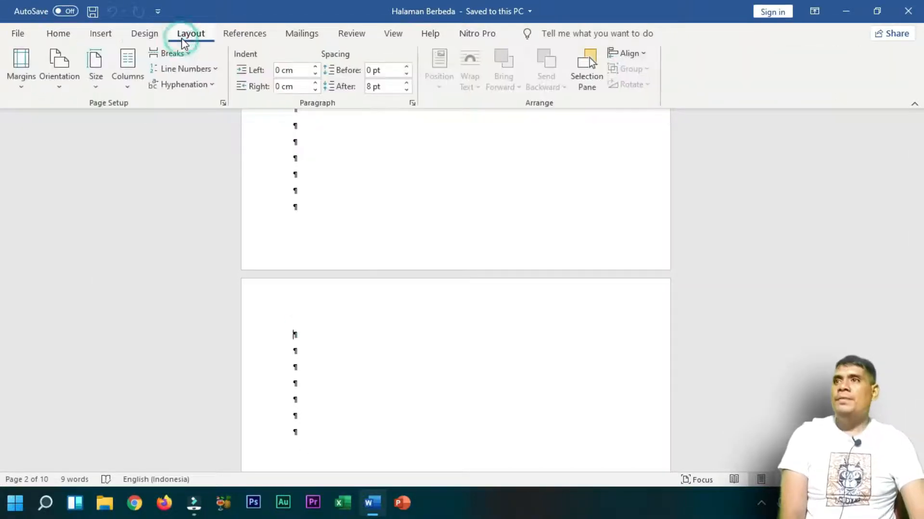
left_click(175, 55)
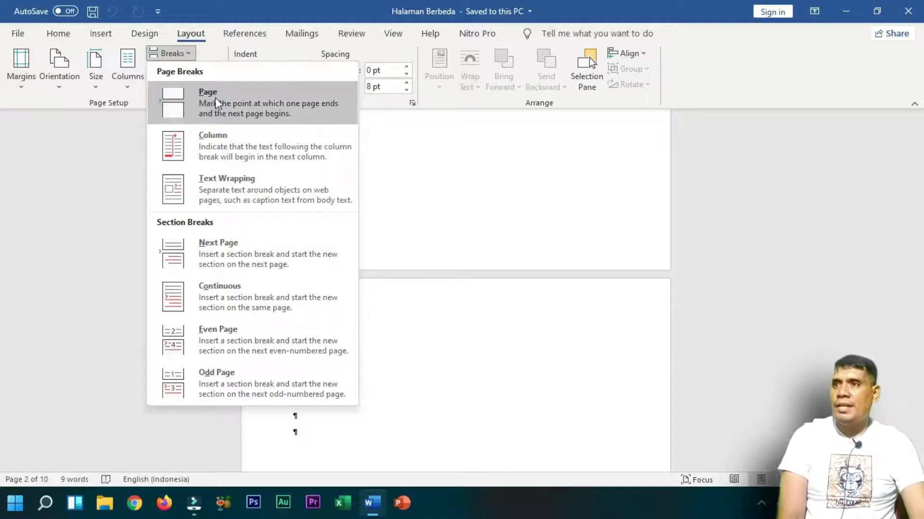
left_click(227, 259)
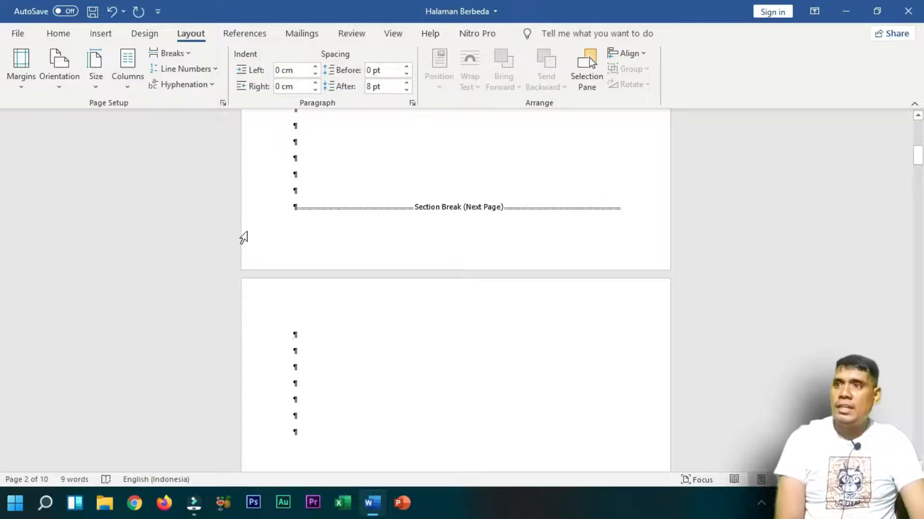
- Examine the section break line at the end of page 1 and the start of the following section on page 2
left_click(265, 215)
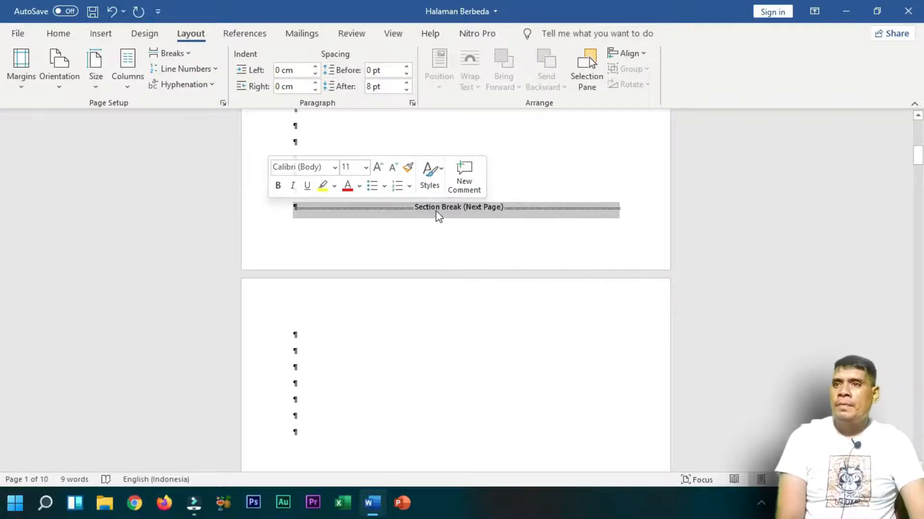
left_click(435, 213)
left_click(309, 338)
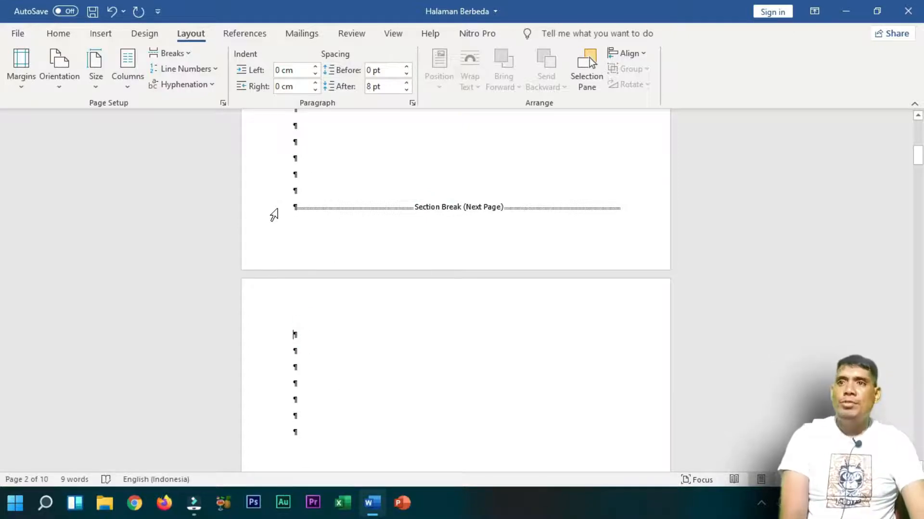
left_click(276, 208)
left_click(331, 330)
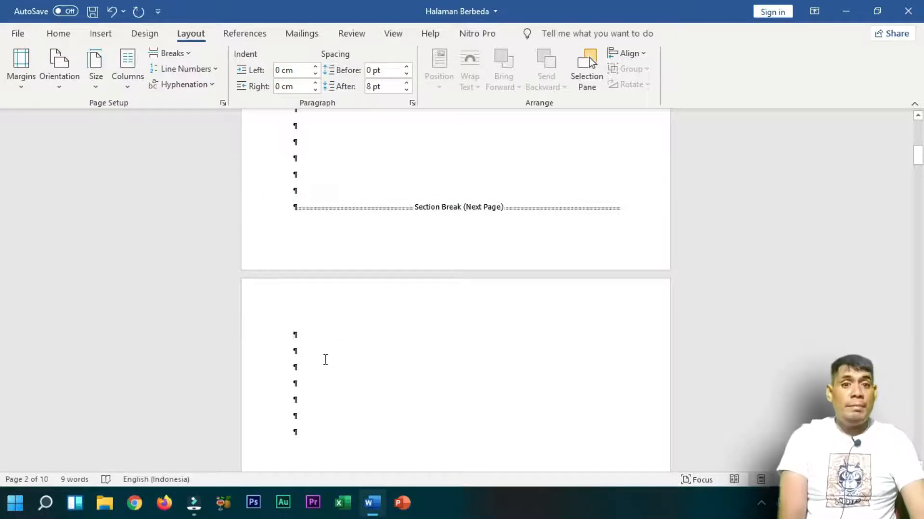
scroll(356, 367, "down", 5)
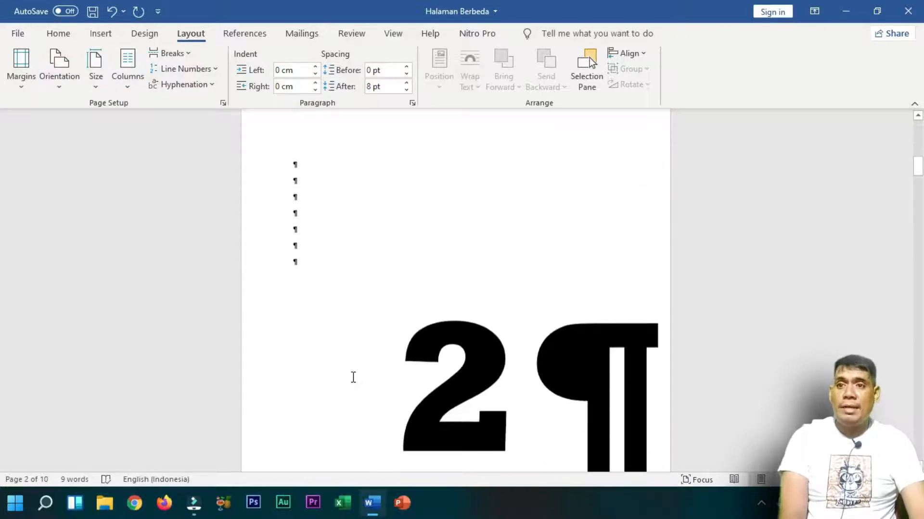
scroll(355, 320, "up", 7)
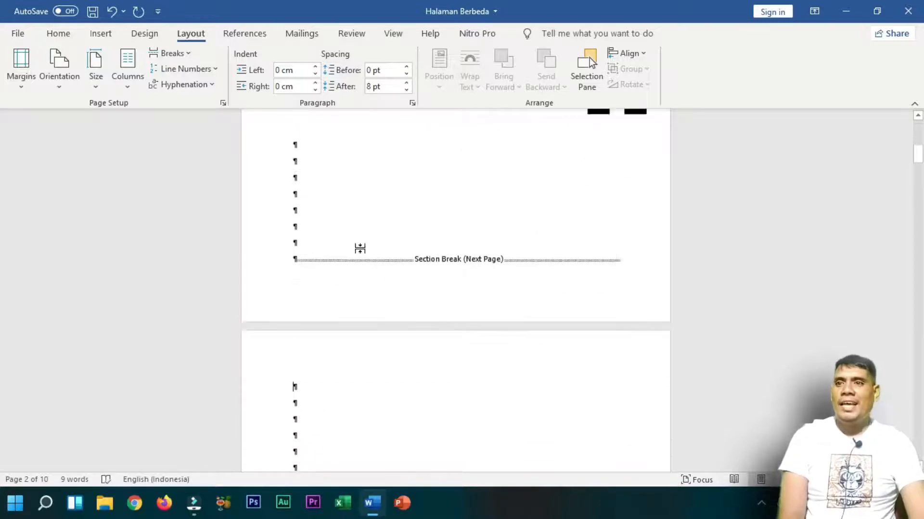
- Insert a Next Page section break before the first paragraph of page 6
scroll(360, 248, "down", 4)
left_click(348, 215)
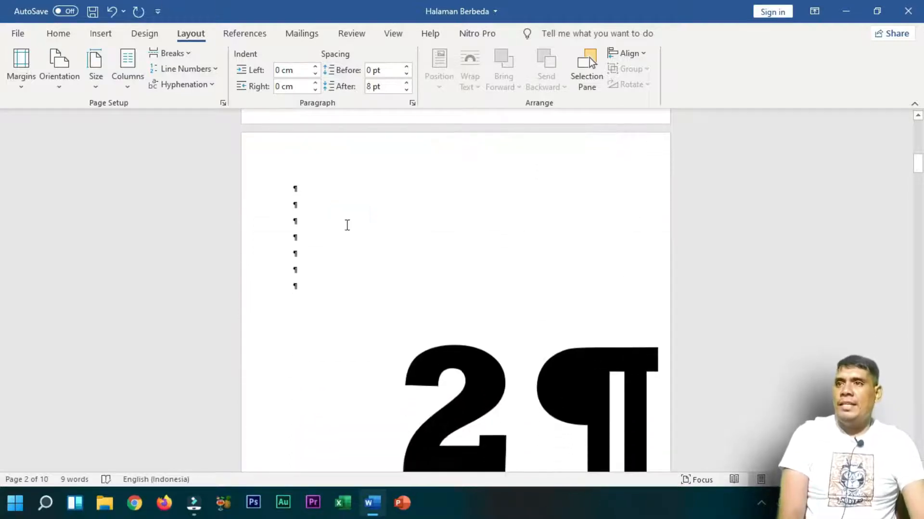
left_click(312, 177)
scroll(324, 251, "down", 5)
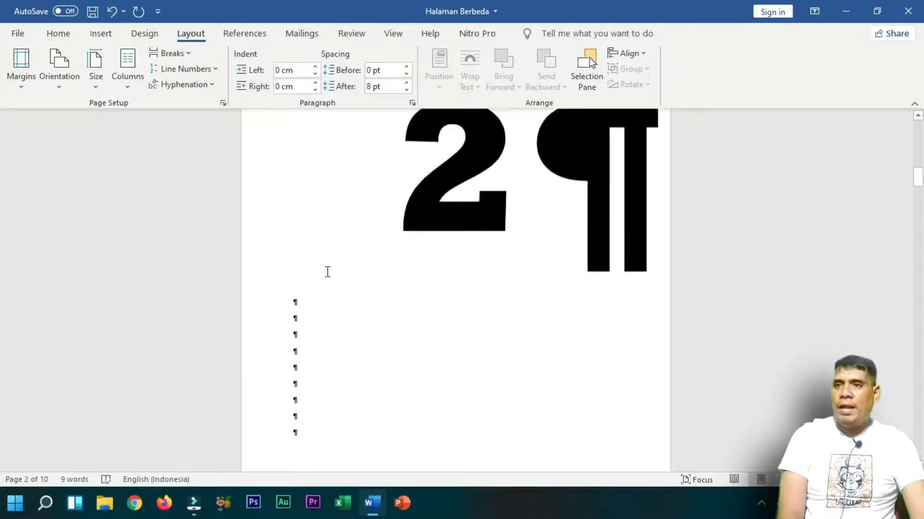
scroll(327, 272, "down", 3)
scroll(350, 300, "down", 20)
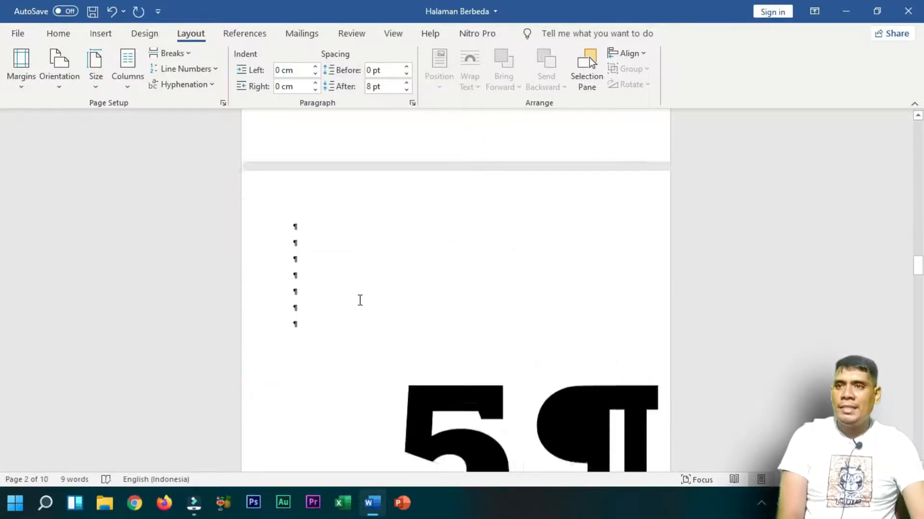
scroll(360, 300, "down", 5)
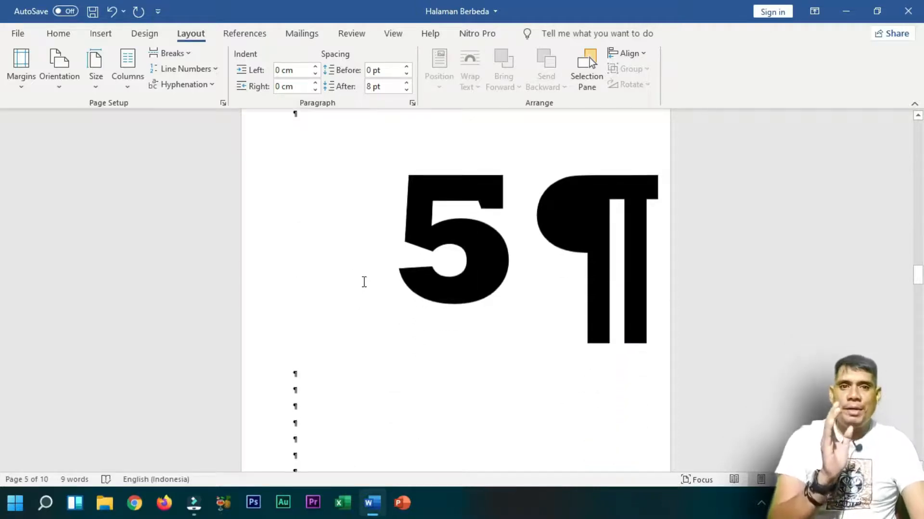
scroll(364, 282, "down", 8)
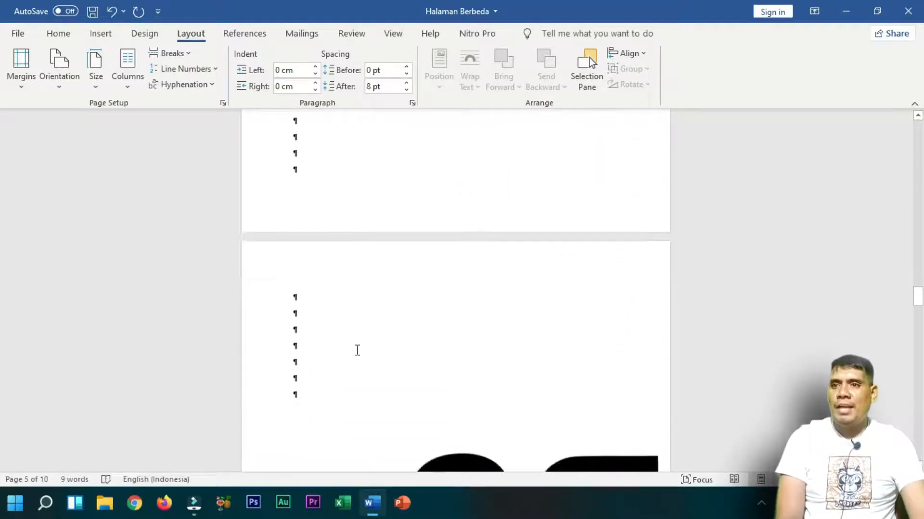
scroll(385, 349, "down", 3)
left_click(324, 209)
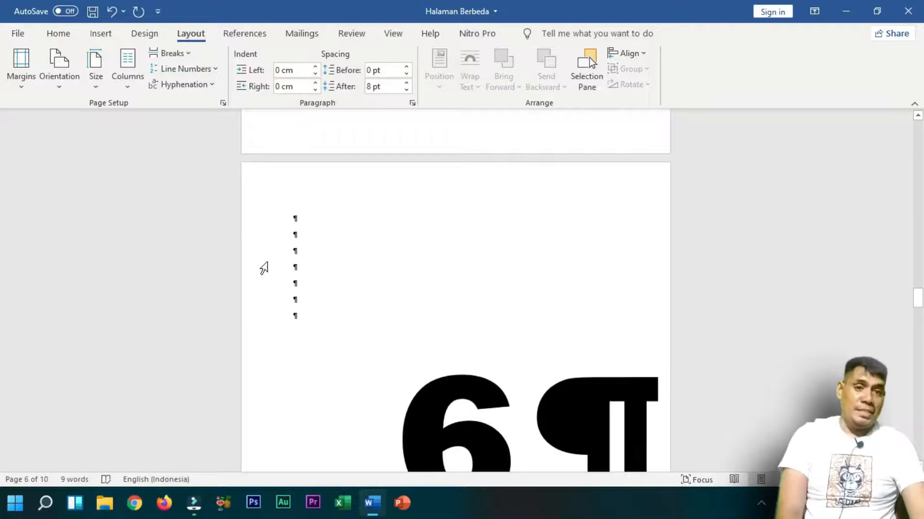
left_click(178, 54)
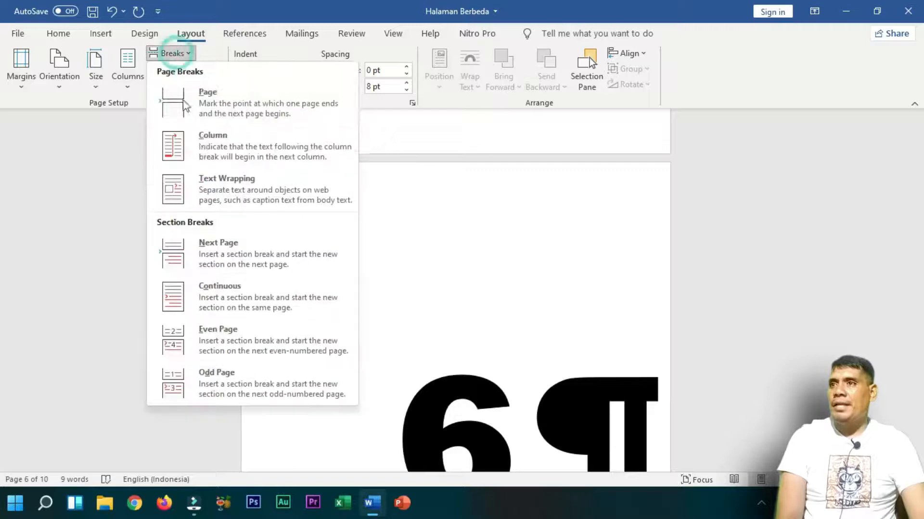
left_click(238, 262)
scroll(392, 406, "up", 3)
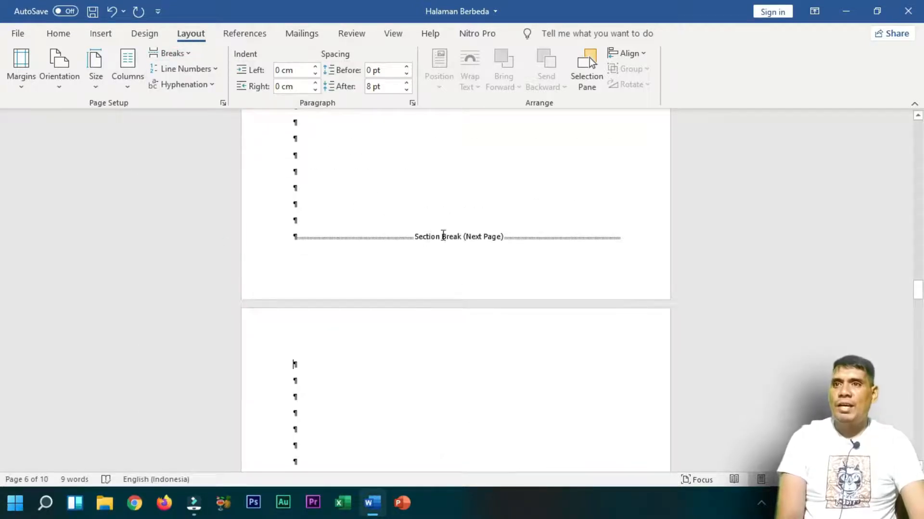
- Review the pages from page 1 through the section break line at the end of page 5
left_click_drag(918, 290, 907, 145)
left_click(372, 266)
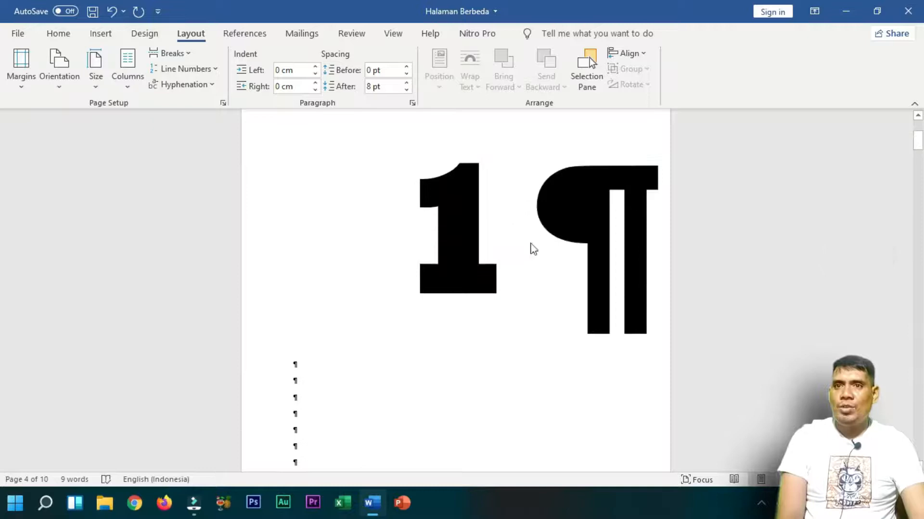
scroll(533, 249, "down", 12)
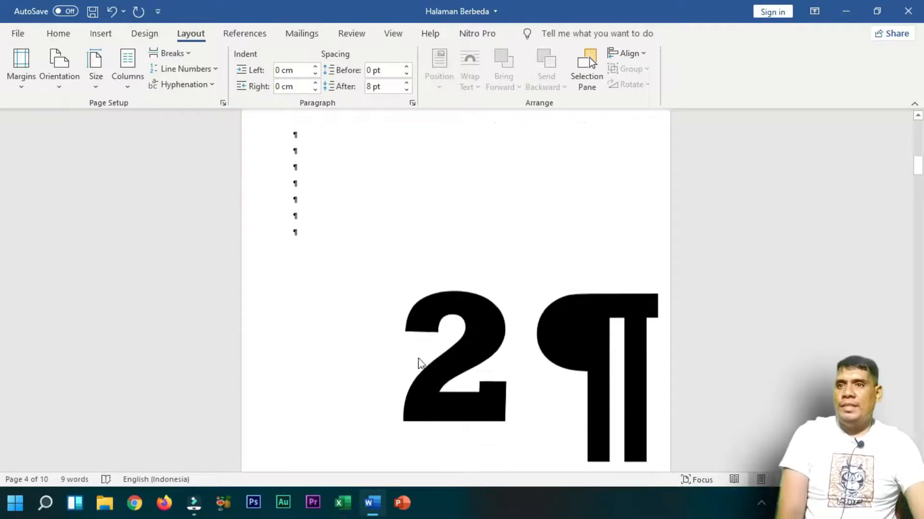
scroll(453, 320, "down", 20)
scroll(455, 322, "down", 12)
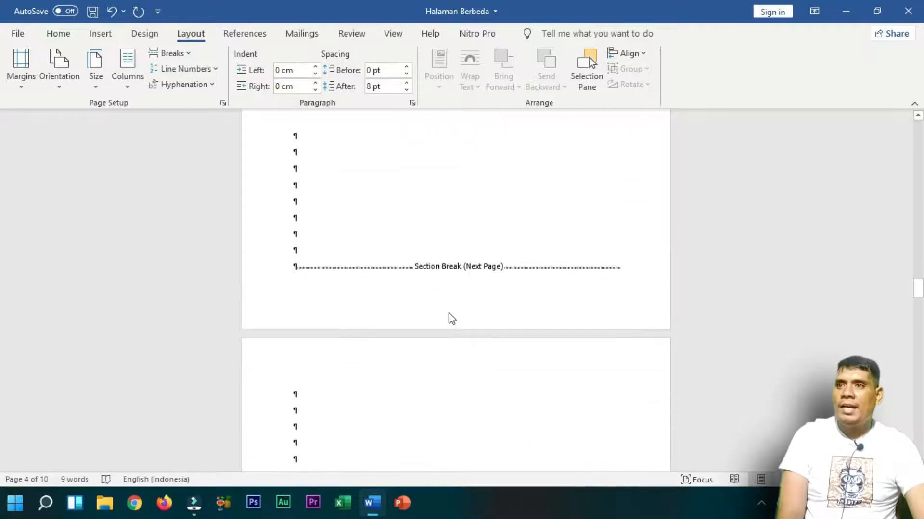
left_click(268, 268)
left_click(313, 391)
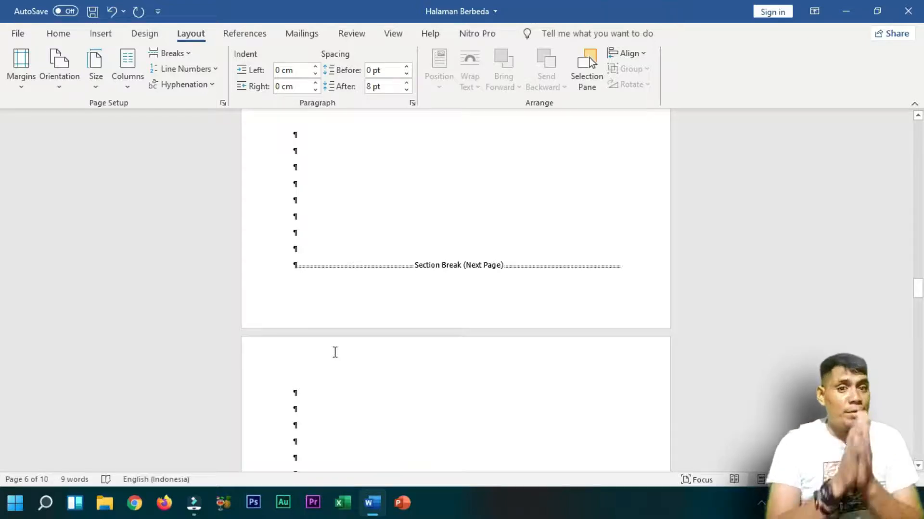
- Examine page 1 with its section break line and the start and end of page 2
left_click_drag(919, 292, 919, 177)
scroll(3, 146, "down", 4)
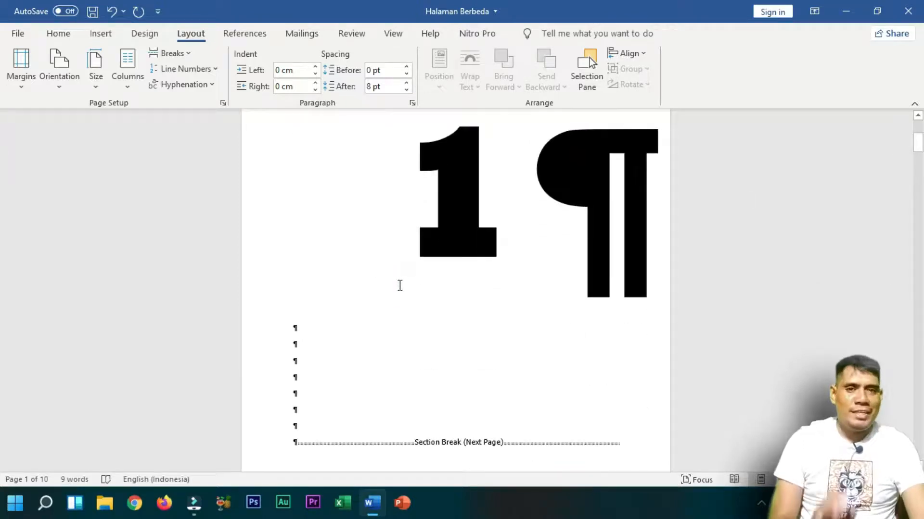
scroll(417, 305, "down", 7)
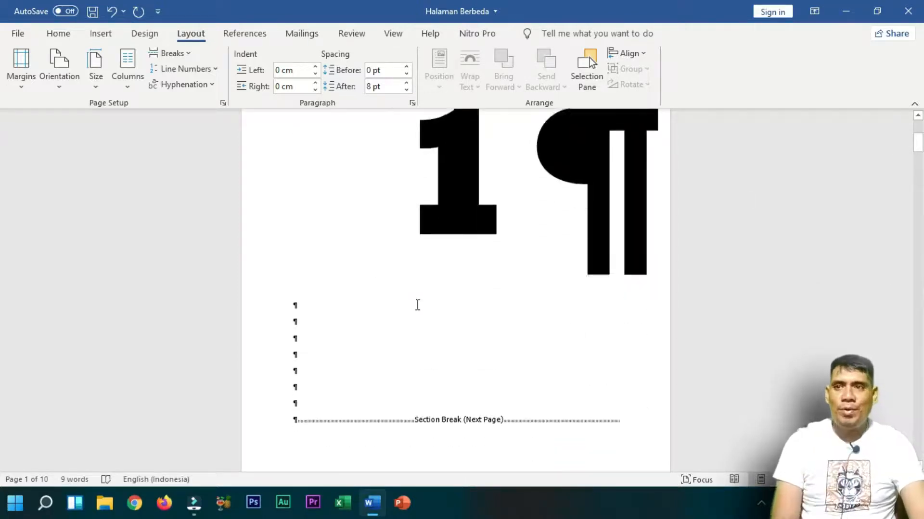
scroll(307, 260, "down", 1)
left_click(305, 256)
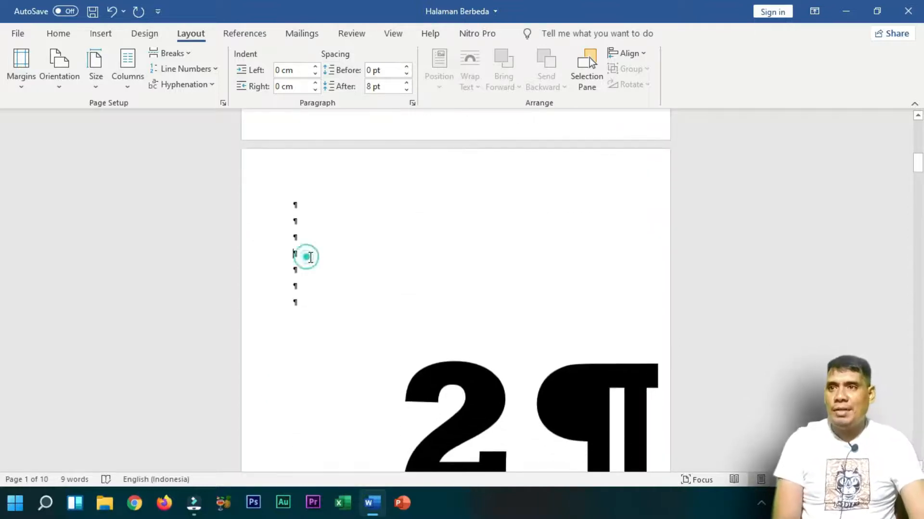
scroll(348, 261, "down", 3)
scroll(362, 279, "up", 2)
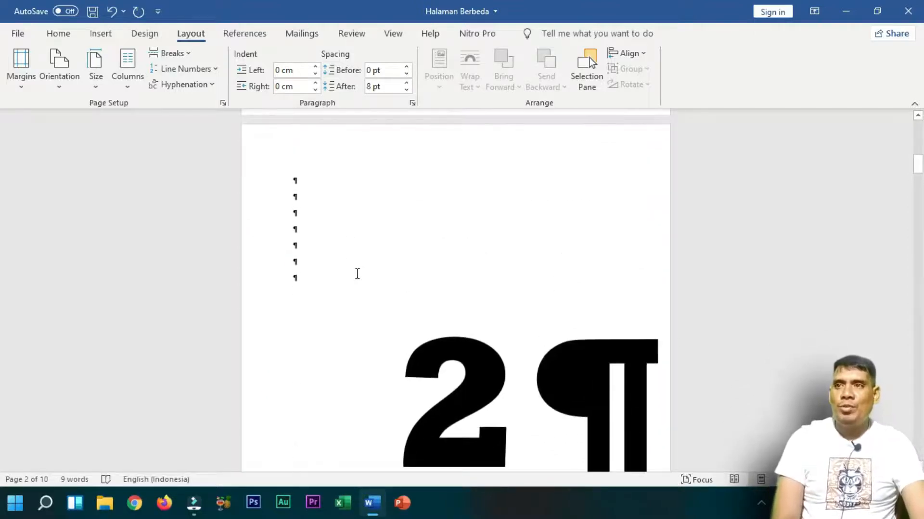
left_click(298, 185)
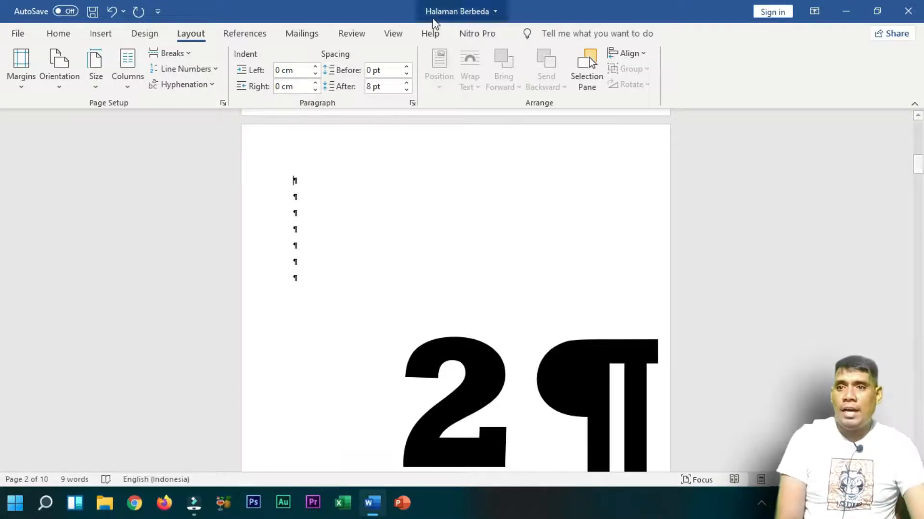
scroll(463, 404, "down", 8)
scroll(464, 410, "down", 1)
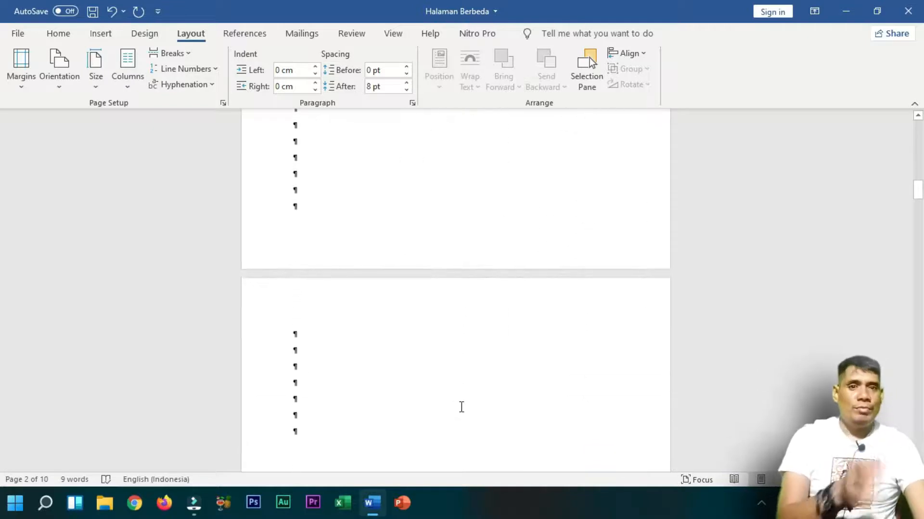
scroll(150, 445, "up", 3)
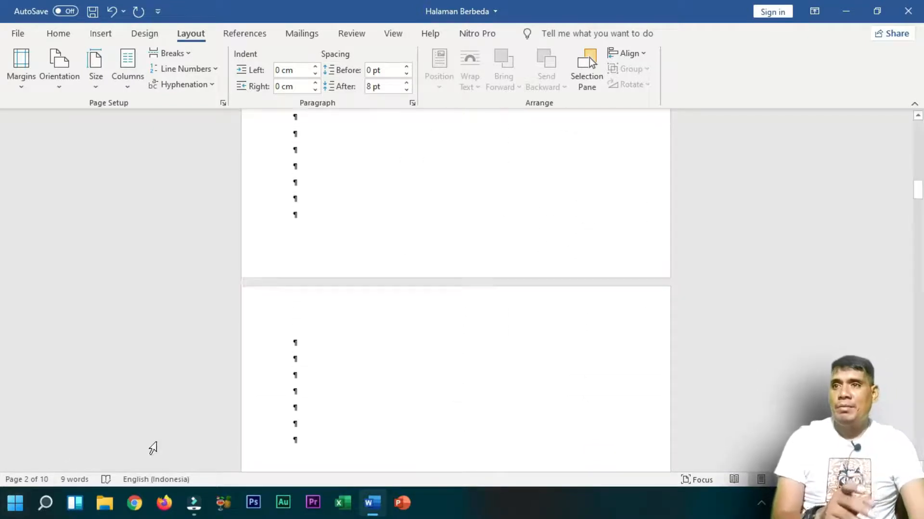
scroll(487, 412, "up", 8)
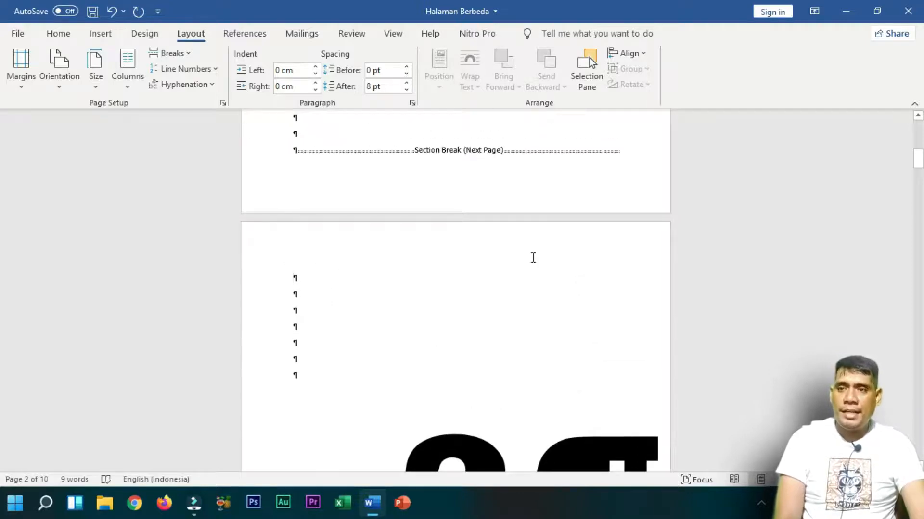
scroll(533, 258, "down", 8)
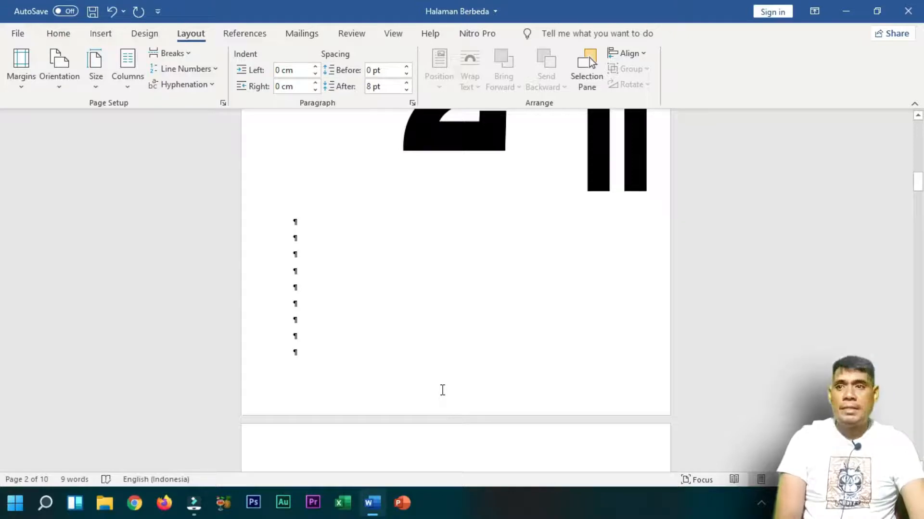
- Open the page 2 footer for editing and examine the header and footer section labels and link tags through the start of section 3
double_click(441, 391)
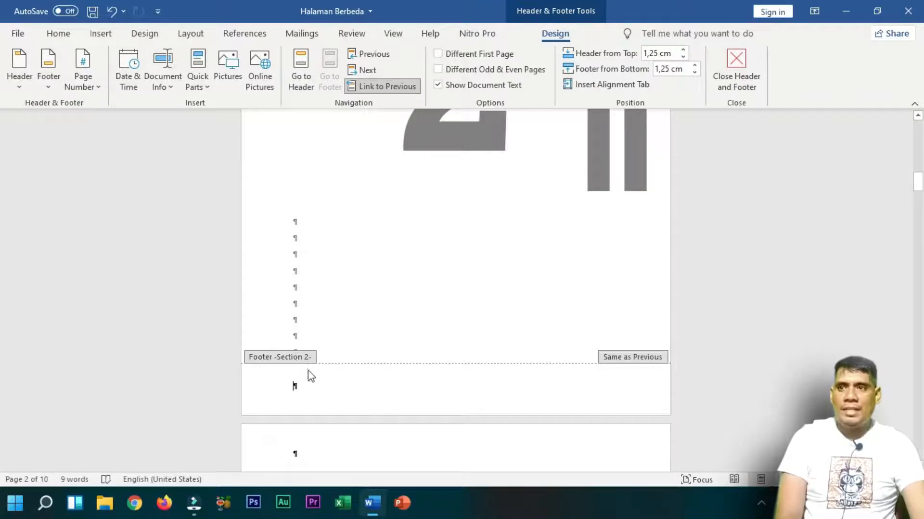
scroll(414, 429, "down", 5)
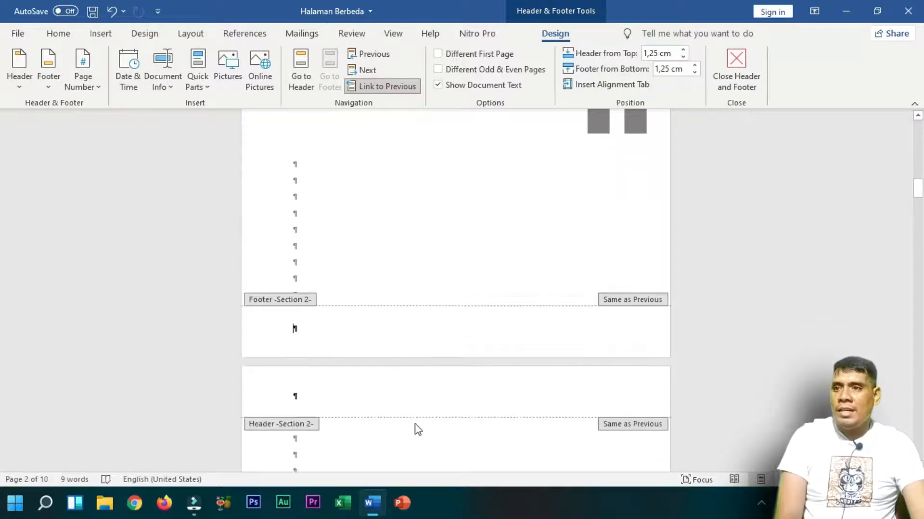
scroll(423, 425, "down", 10)
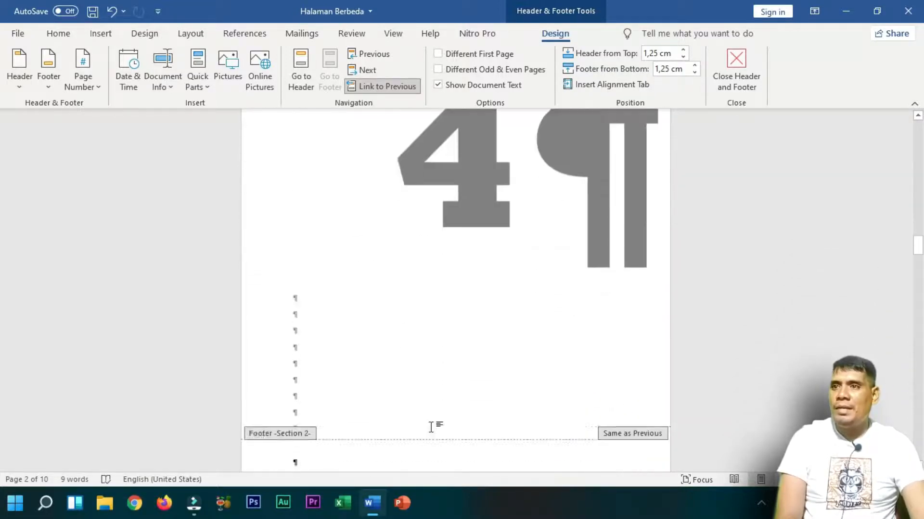
scroll(431, 426, "down", 10)
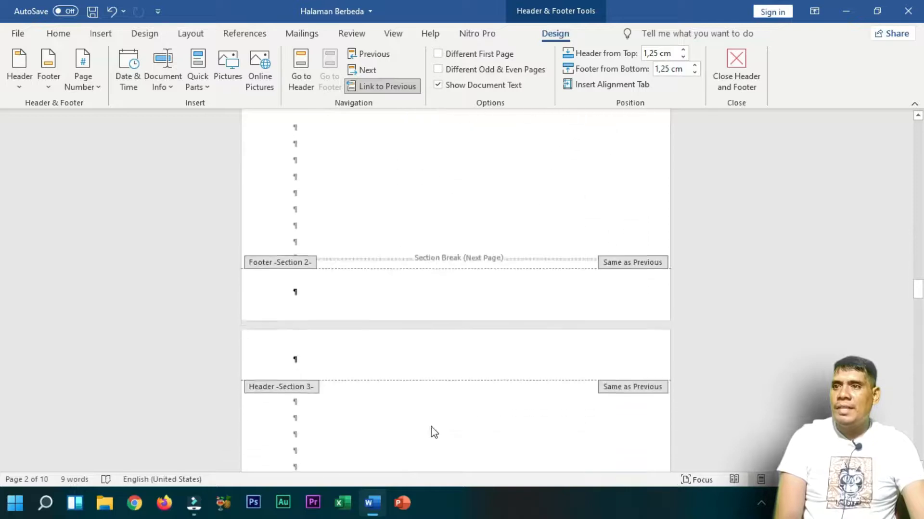
scroll(431, 427, "down", 1)
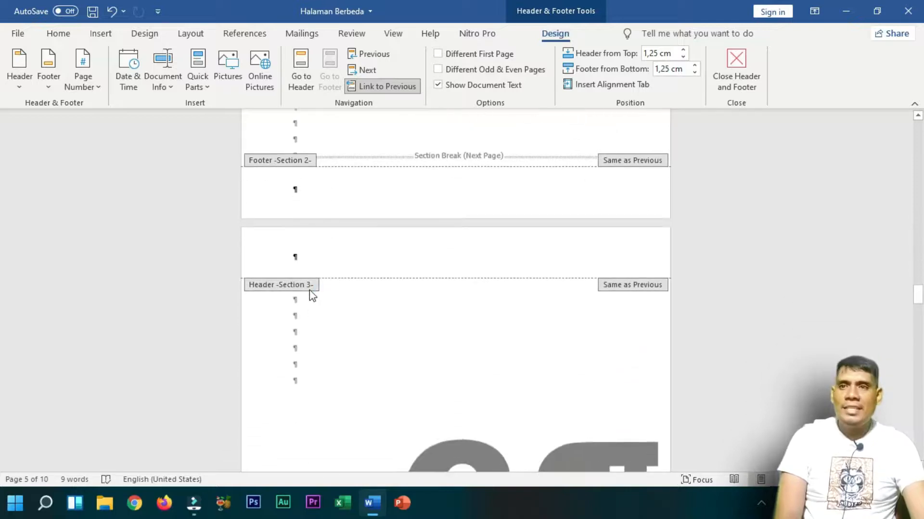
scroll(438, 262, "up", 2)
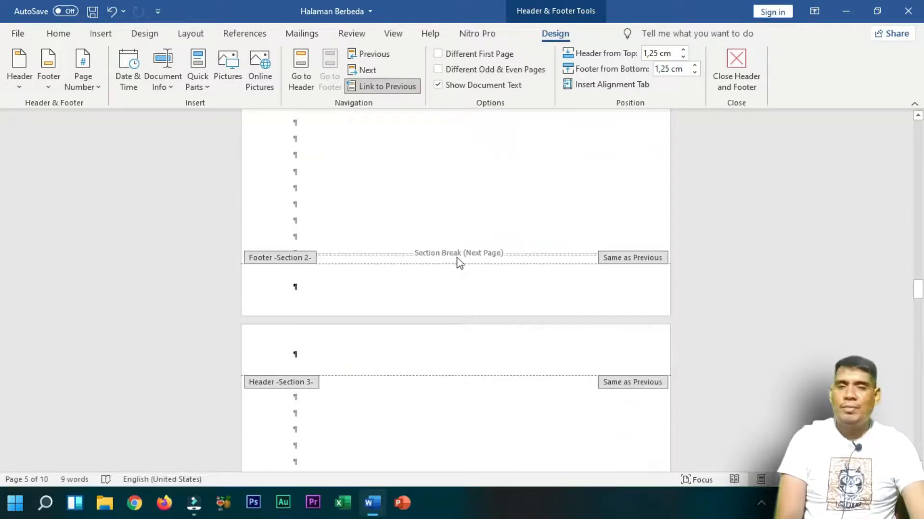
scroll(488, 268, "up", 15)
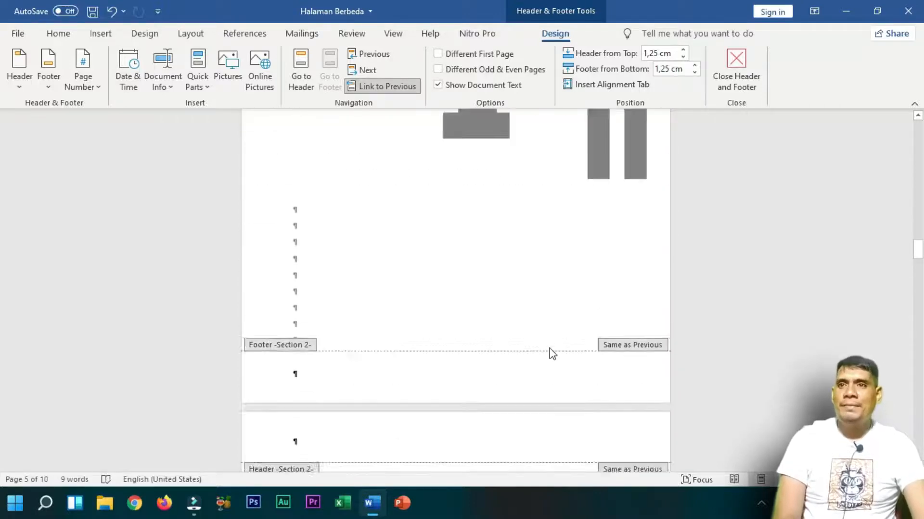
scroll(555, 356, "up", 15)
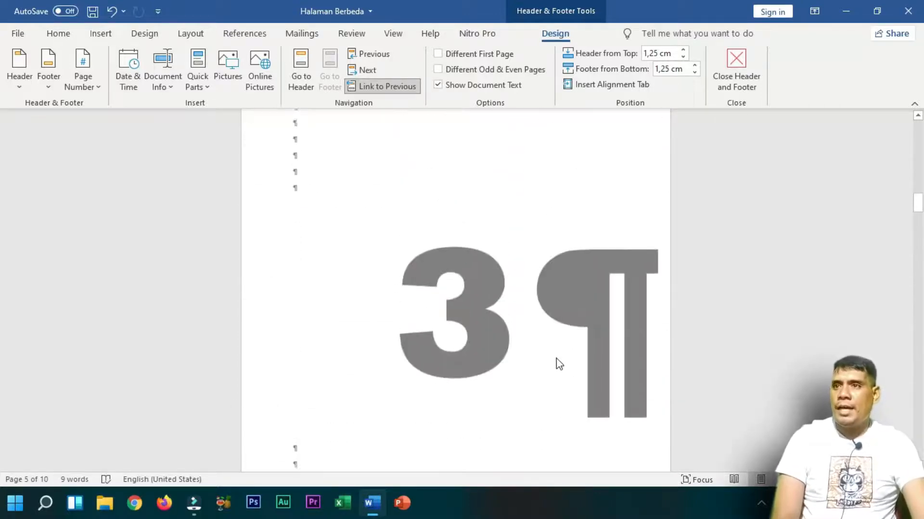
scroll(561, 362, "up", 4)
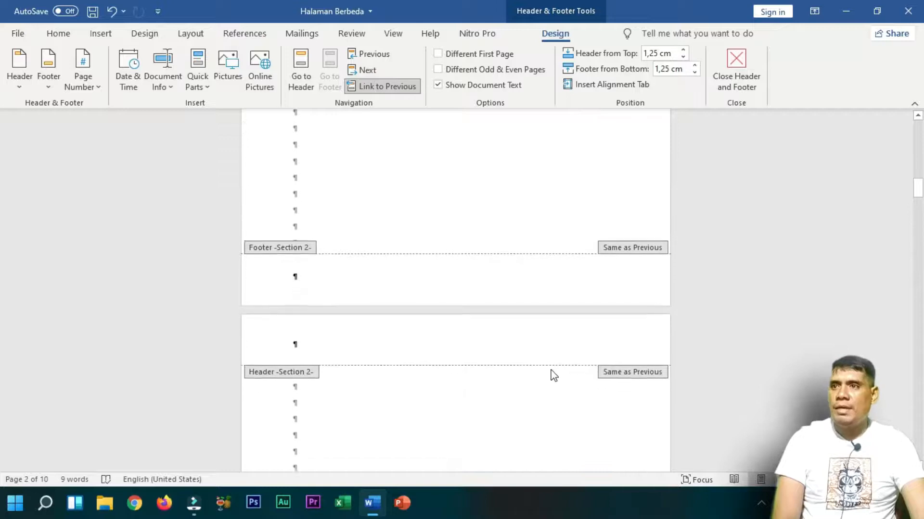
scroll(553, 376, "down", 1)
scroll(498, 356, "down", 2)
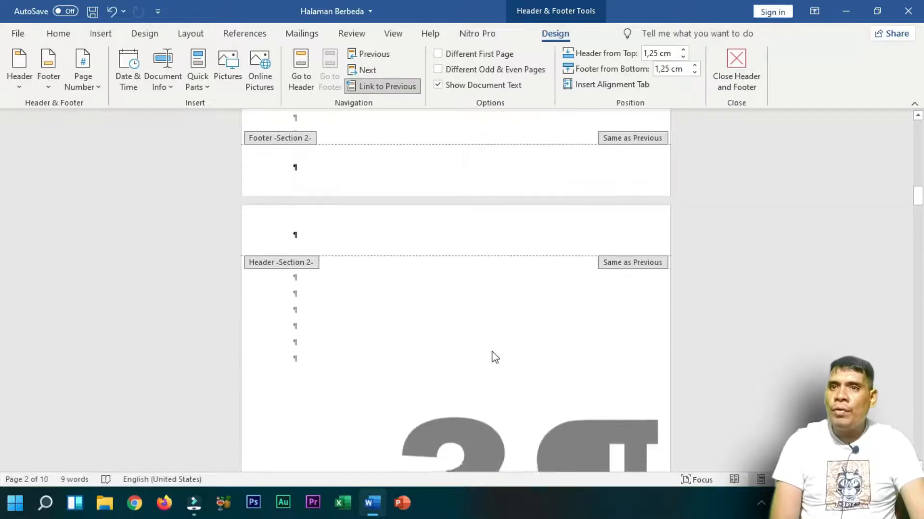
scroll(508, 350, "up", 1)
scroll(515, 348, "up", 1)
scroll(518, 350, "down", 1)
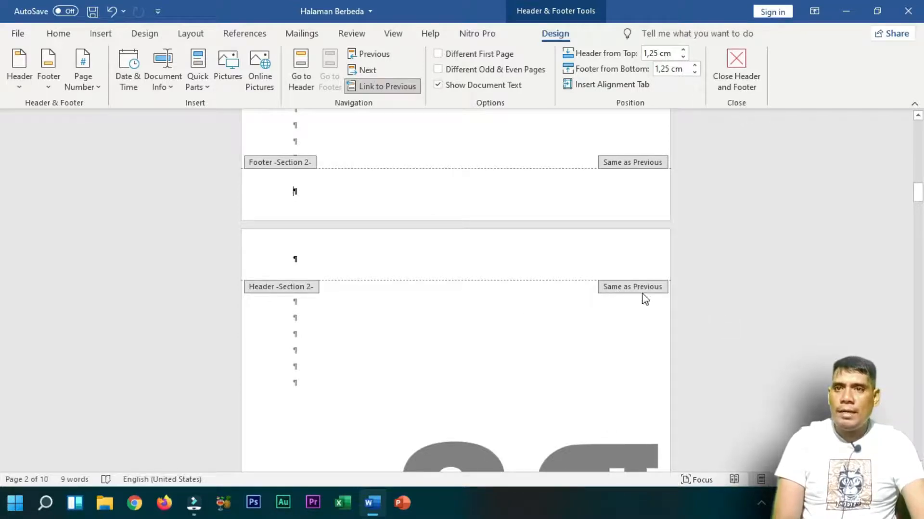
scroll(656, 301, "down", 7)
scroll(638, 325, "down", 2)
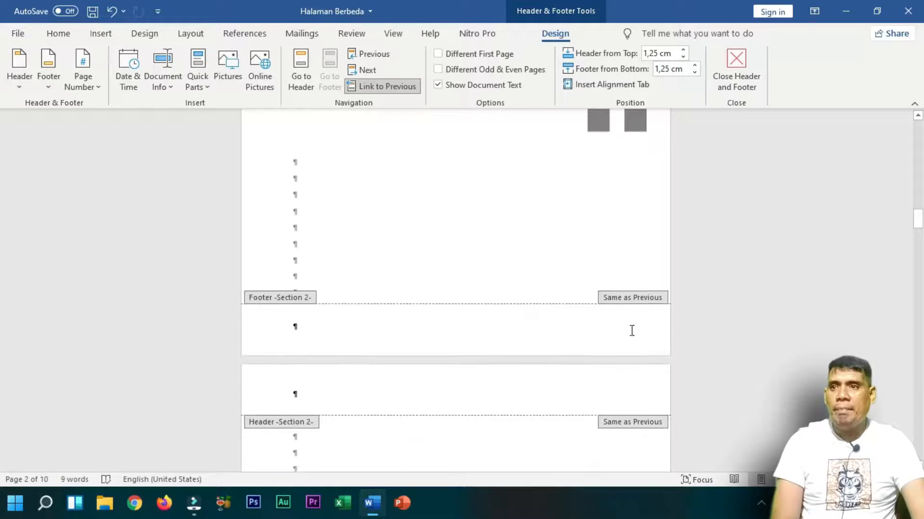
- Turn off Link to Previous for both the footer and the header of section 2
left_click(535, 321)
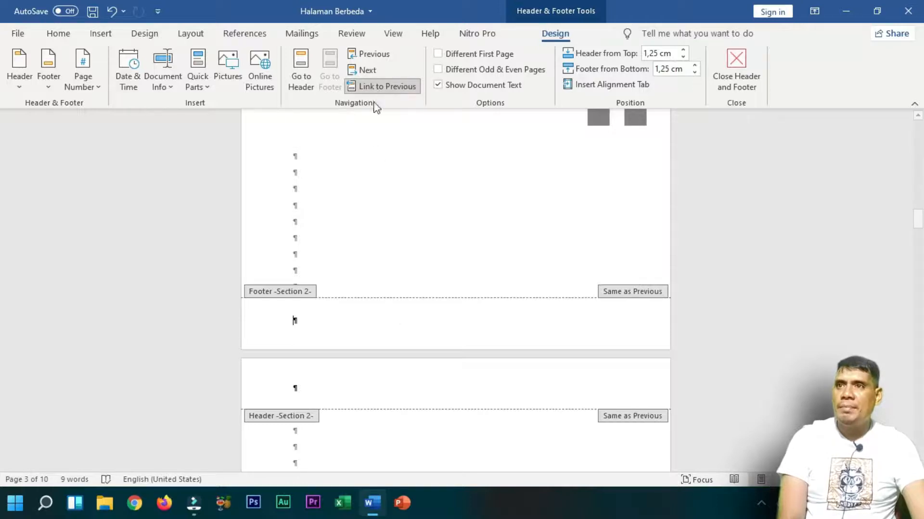
left_click(399, 92)
scroll(501, 304, "up", 3)
scroll(501, 304, "up", 6)
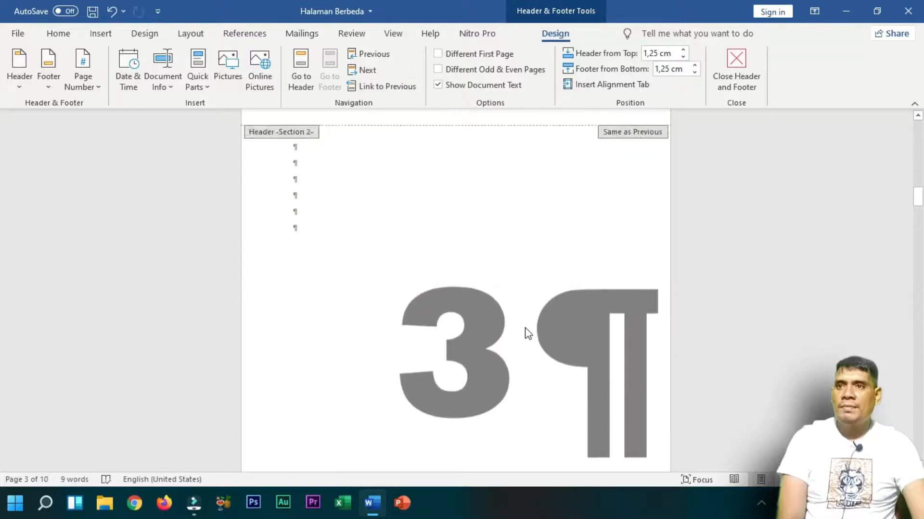
left_click(613, 310)
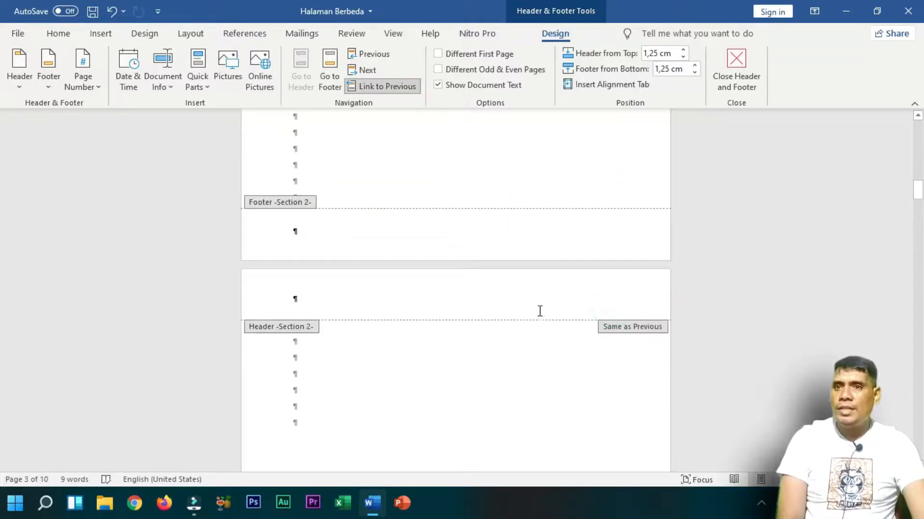
left_click(383, 90)
- Insert a Plain Number 2 page number at the bottom of the page in the section 2 footer
scroll(534, 365, "down", 15)
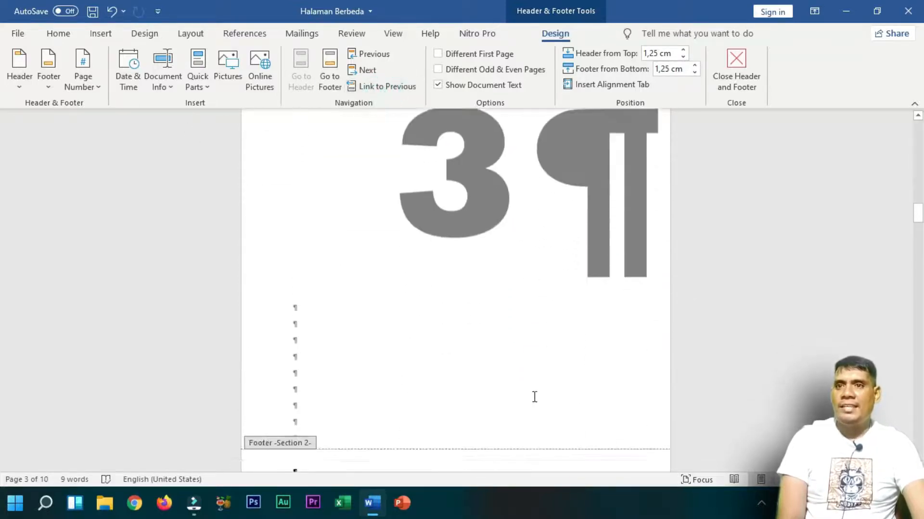
scroll(540, 396, "down", 1)
left_click(341, 206)
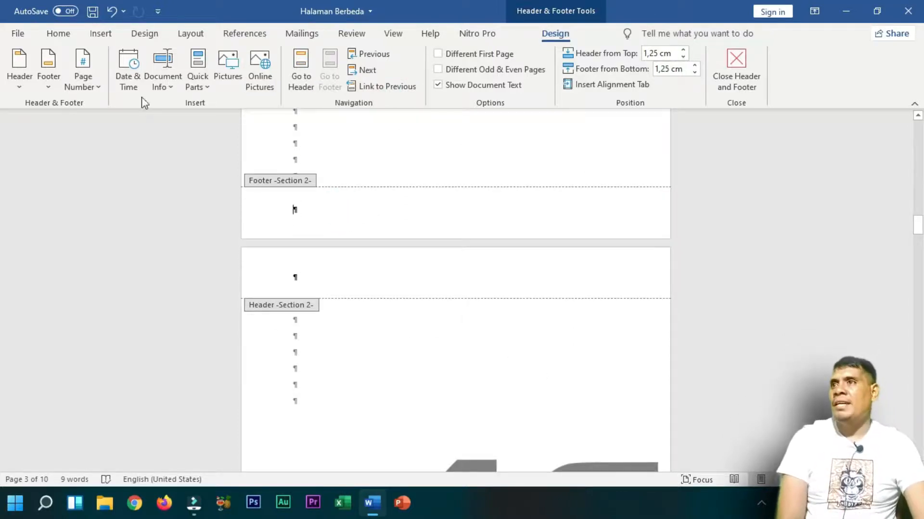
left_click(106, 37)
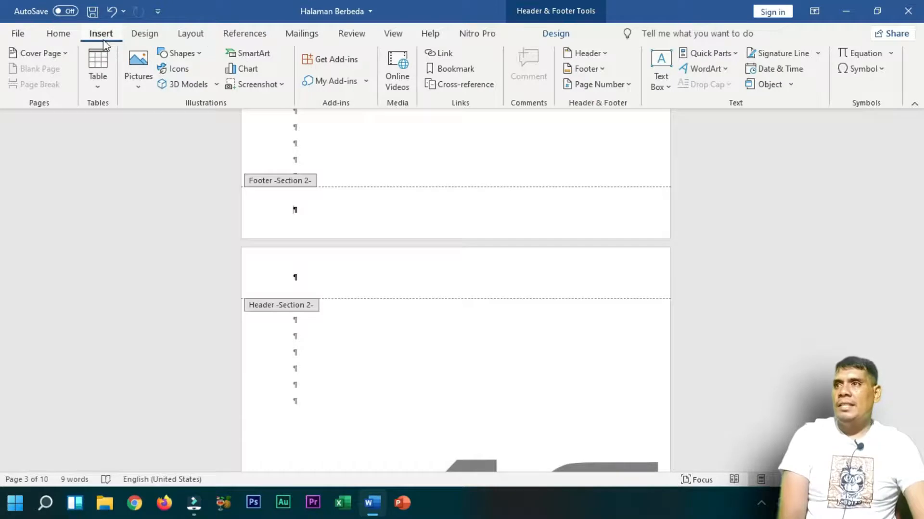
left_click(602, 85)
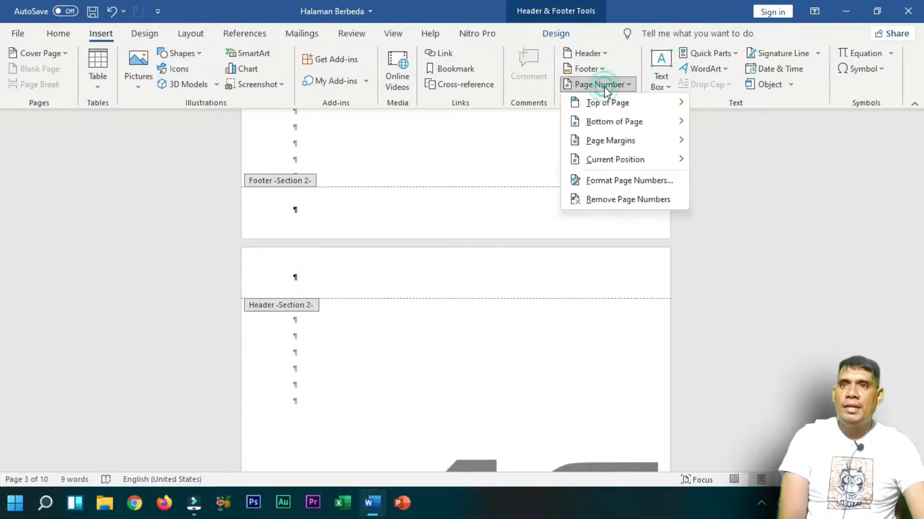
left_click(622, 121)
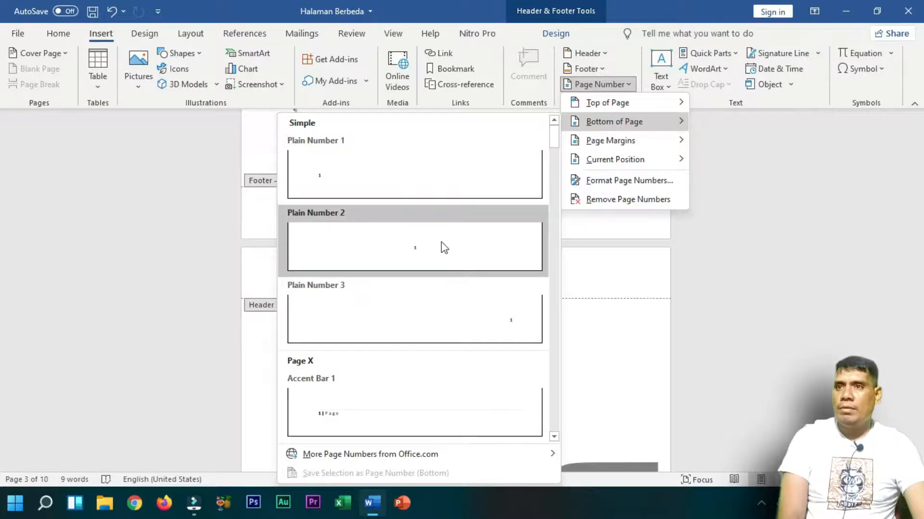
left_click(438, 258)
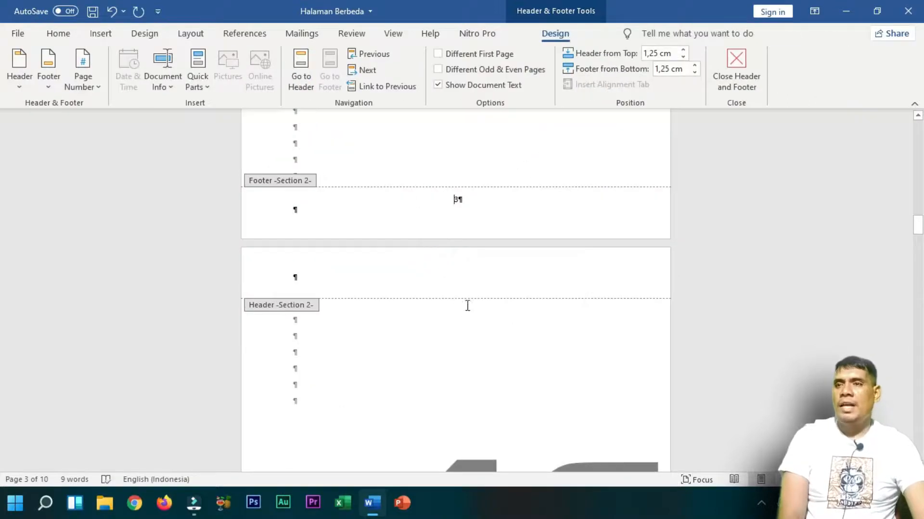
- Format the section 2 footer page number as i, ii, iii and start its numbering at i
scroll(469, 311, "up", 3)
scroll(487, 318, "up", 5)
scroll(491, 319, "down", 10)
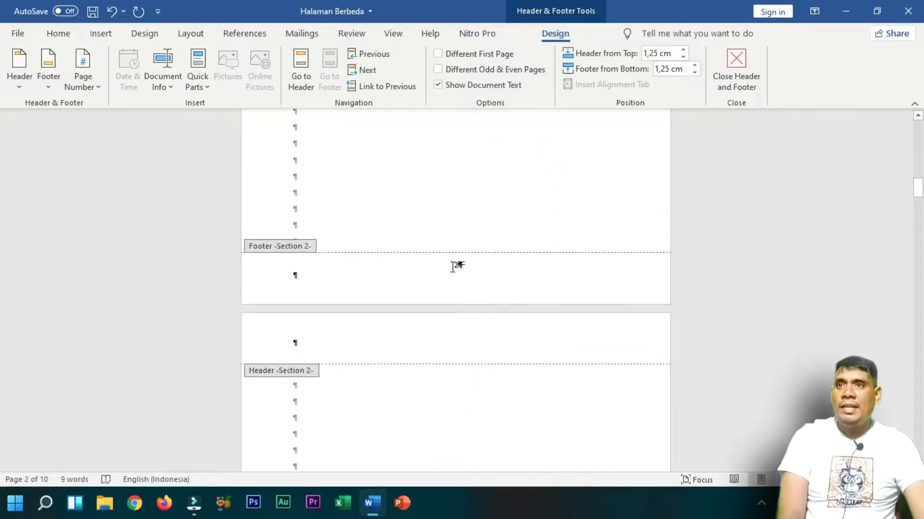
left_click(456, 267)
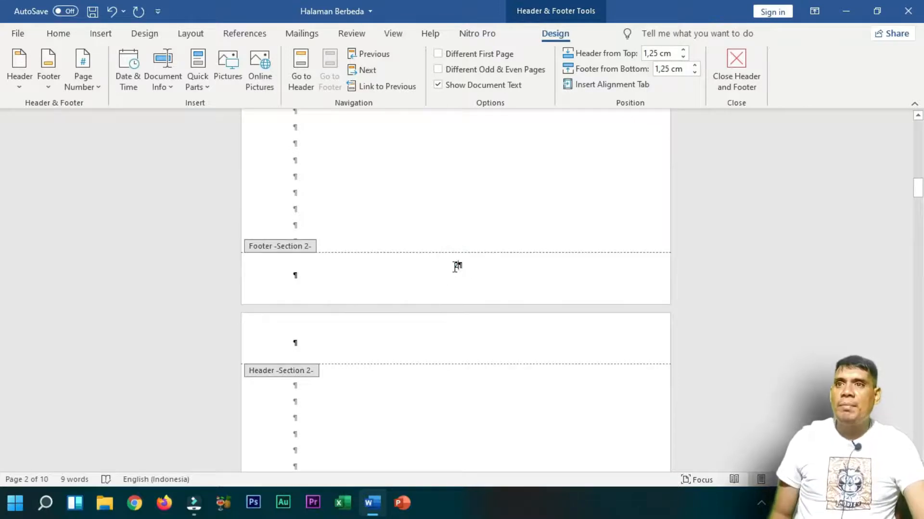
double_click(456, 266)
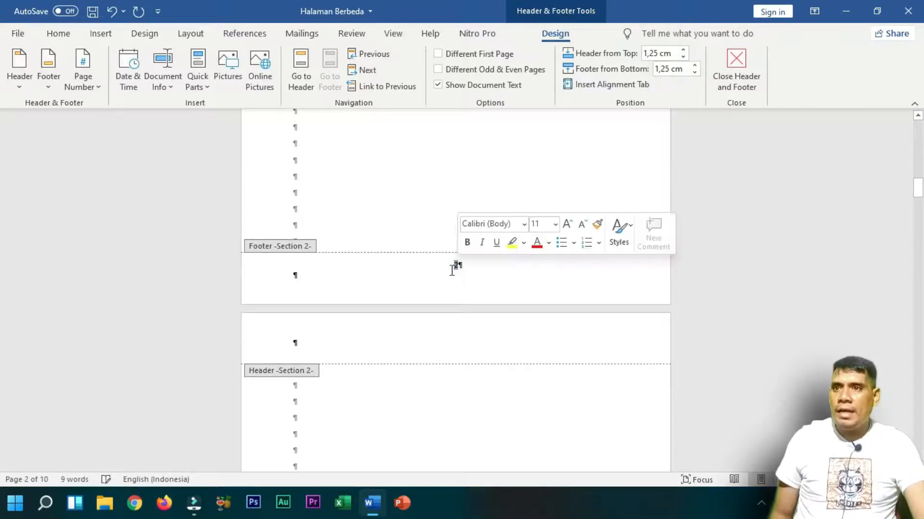
left_click(109, 34)
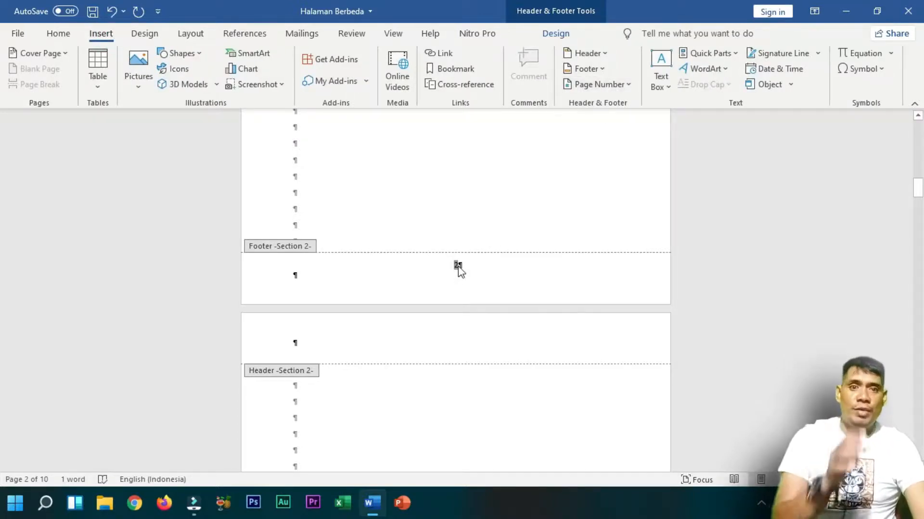
left_click(615, 86)
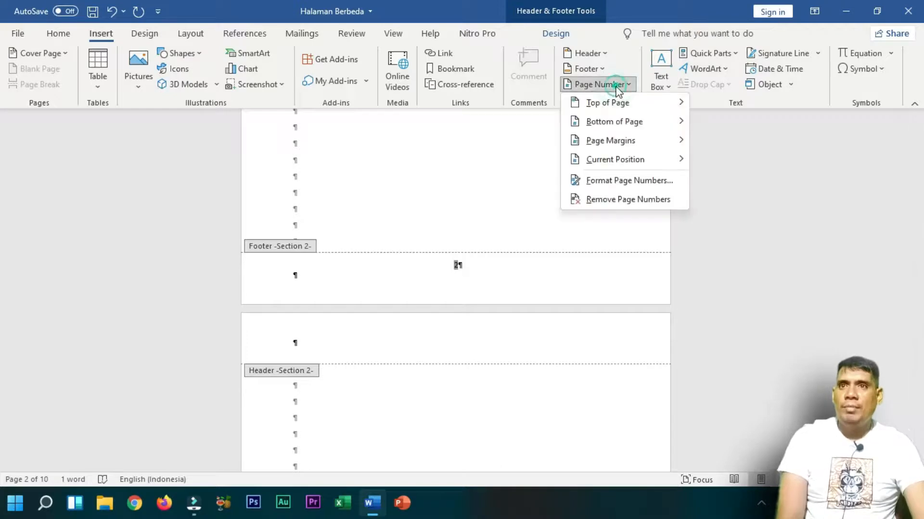
left_click(619, 185)
left_click_drag(480, 120, 745, 119)
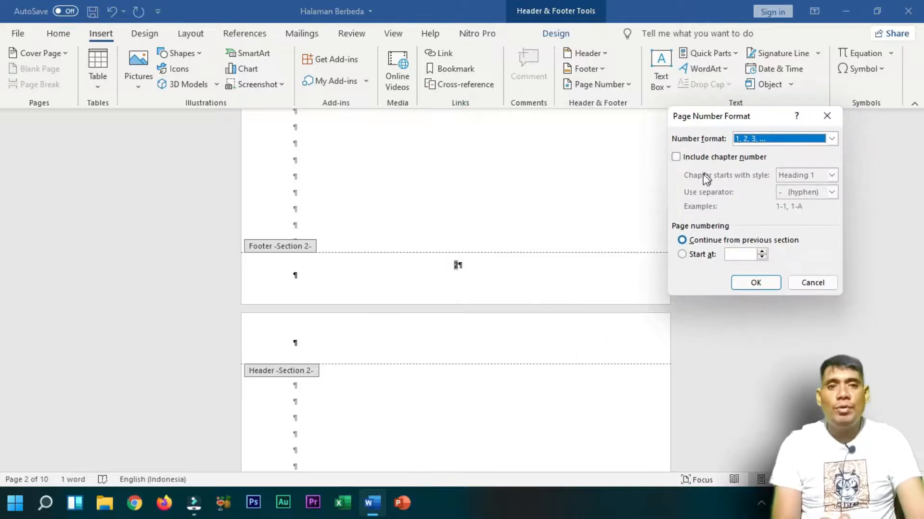
left_click(753, 139)
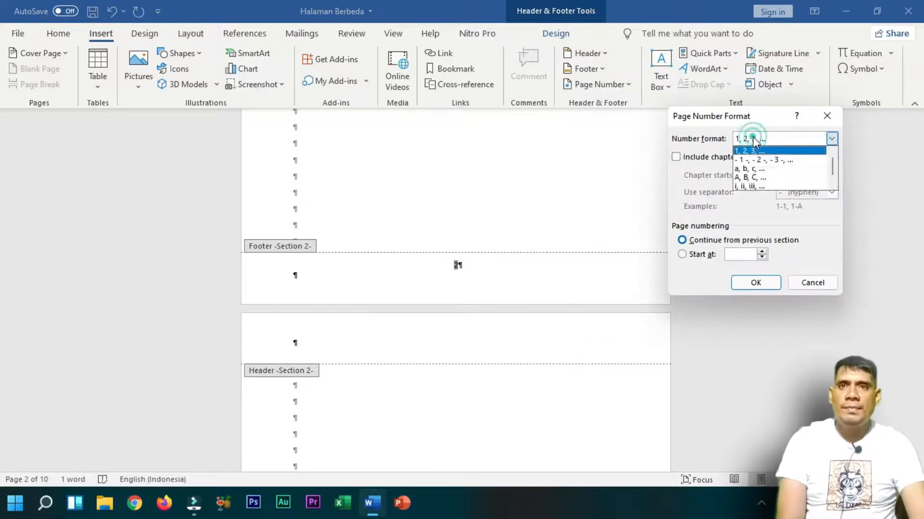
left_click(753, 187)
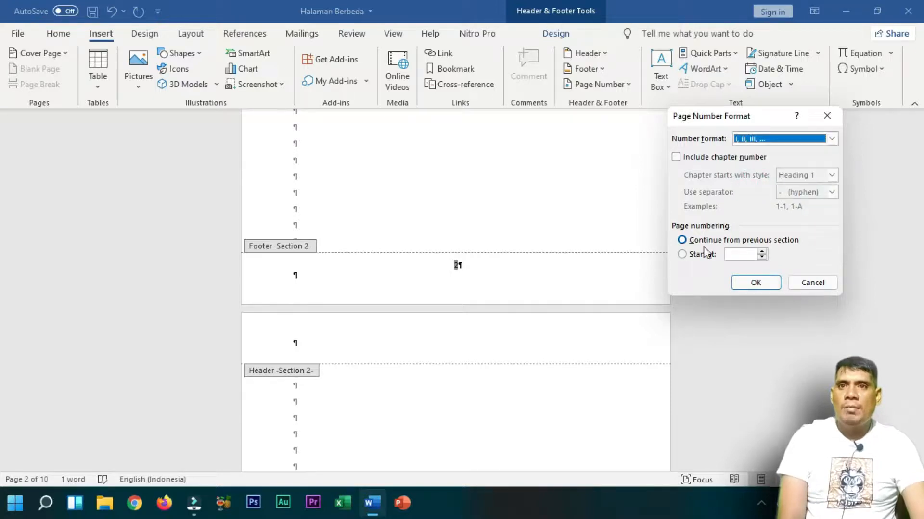
left_click(683, 255)
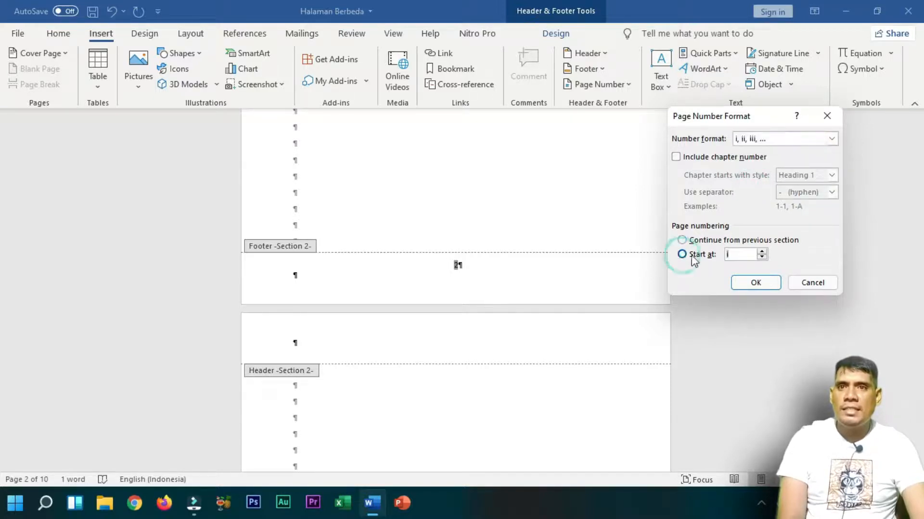
left_click(735, 255)
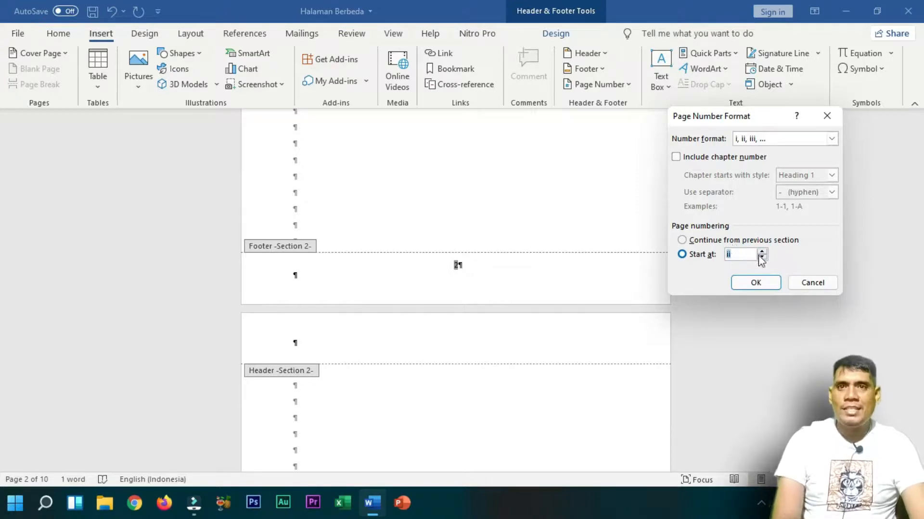
left_click(755, 283)
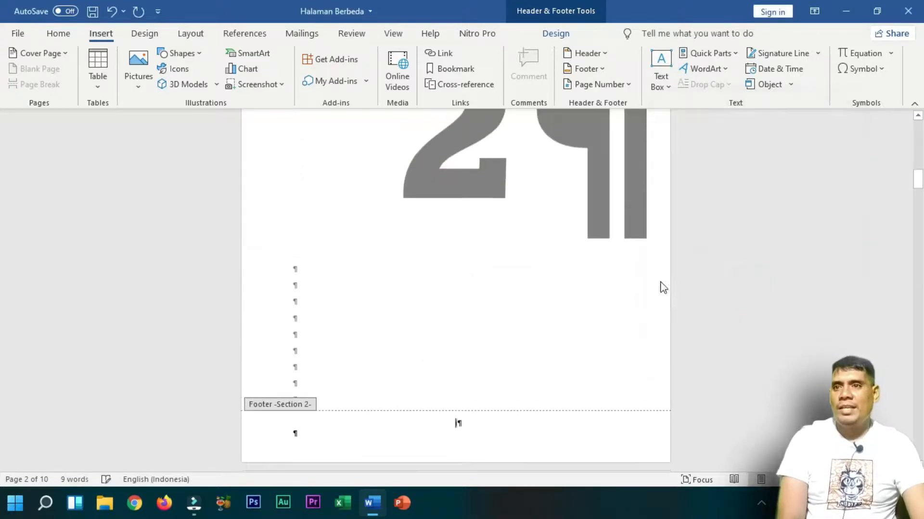
- Format the section 3 footer page number on page 6 as 1, 2, 3 and start its numbering at 1
scroll(499, 411, "down", 10)
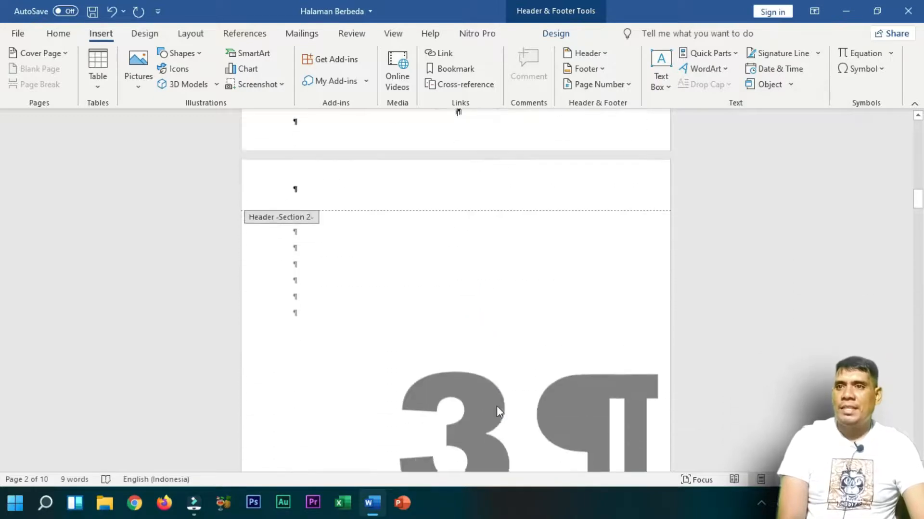
scroll(464, 334, "down", 15)
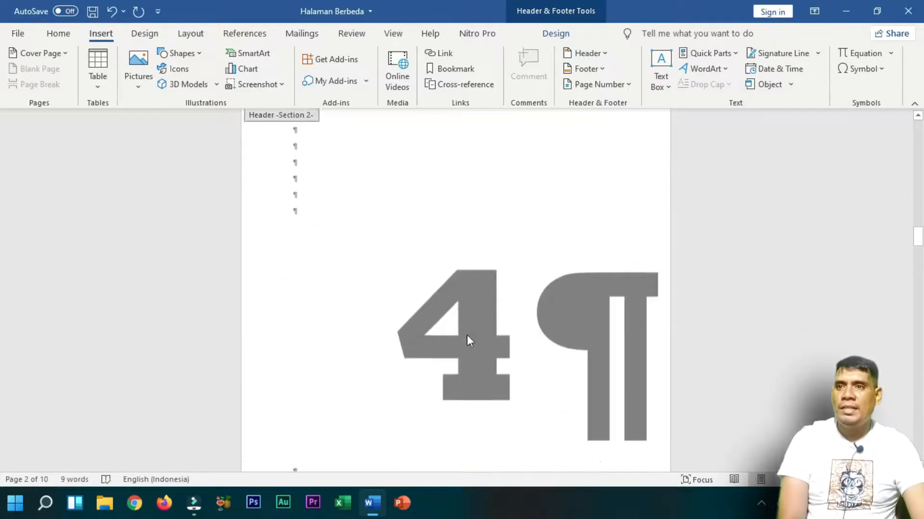
scroll(467, 344, "down", 10)
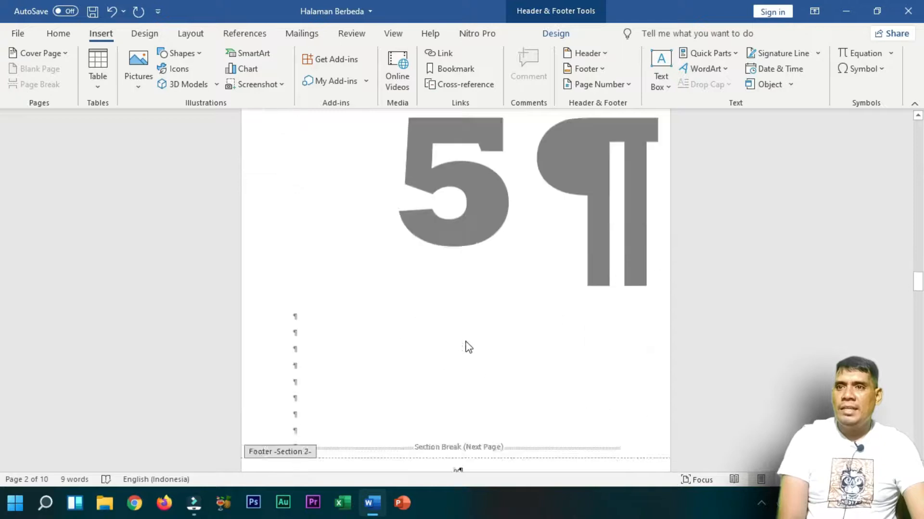
scroll(468, 358, "down", 1)
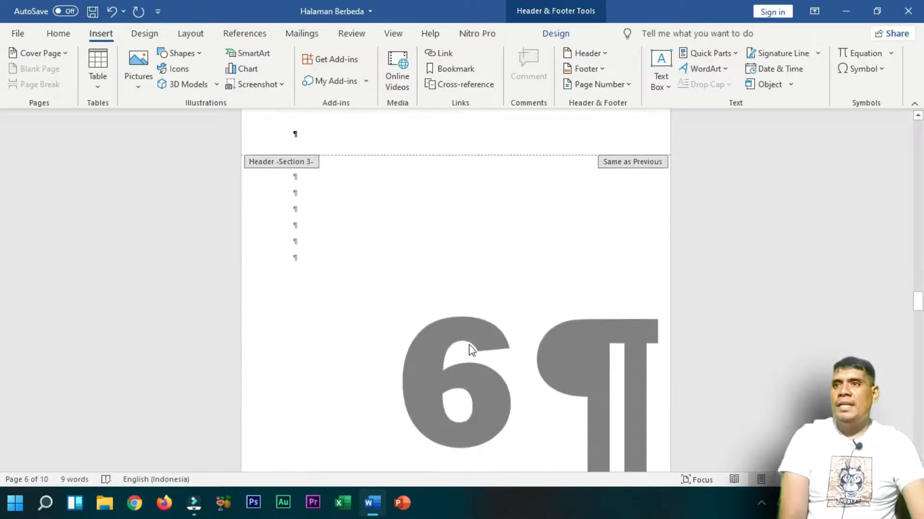
scroll(497, 254, "down", 10)
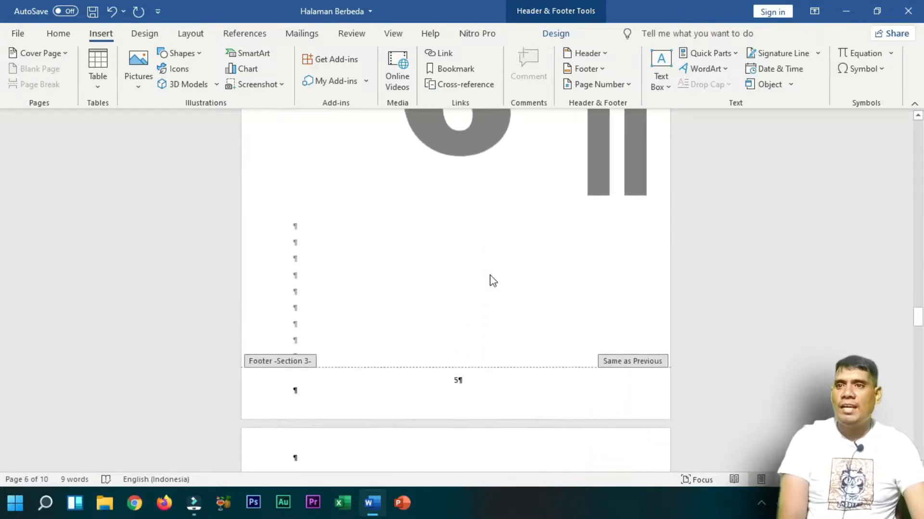
double_click(457, 380)
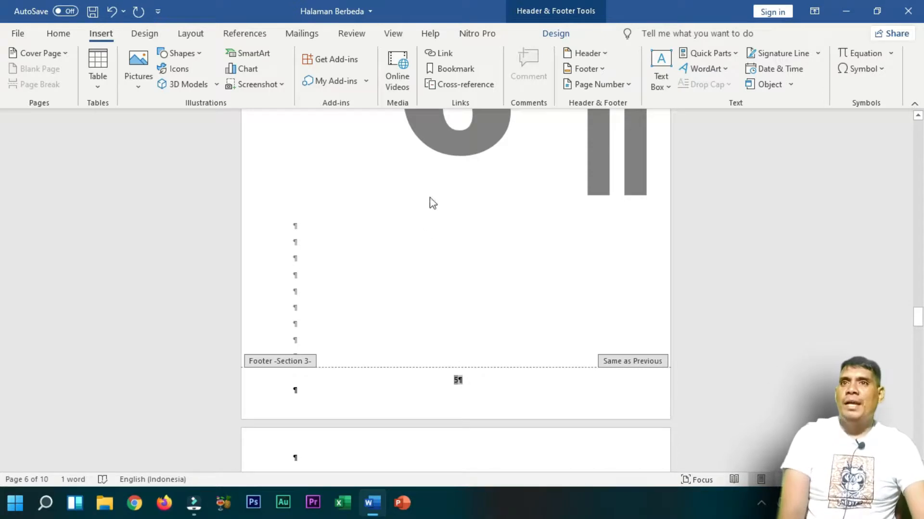
left_click(617, 85)
left_click(614, 183)
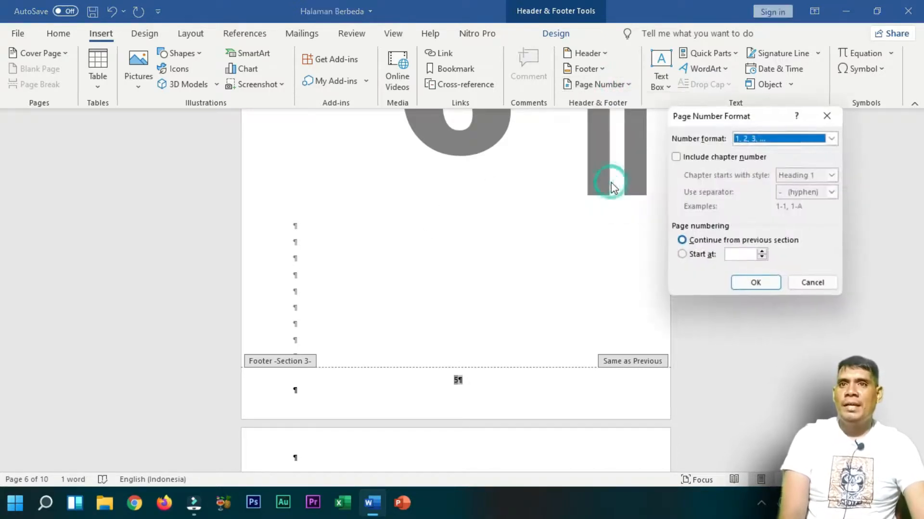
left_click(766, 139)
left_click(765, 138)
left_click(702, 255)
left_click(732, 254)
left_click(738, 288)
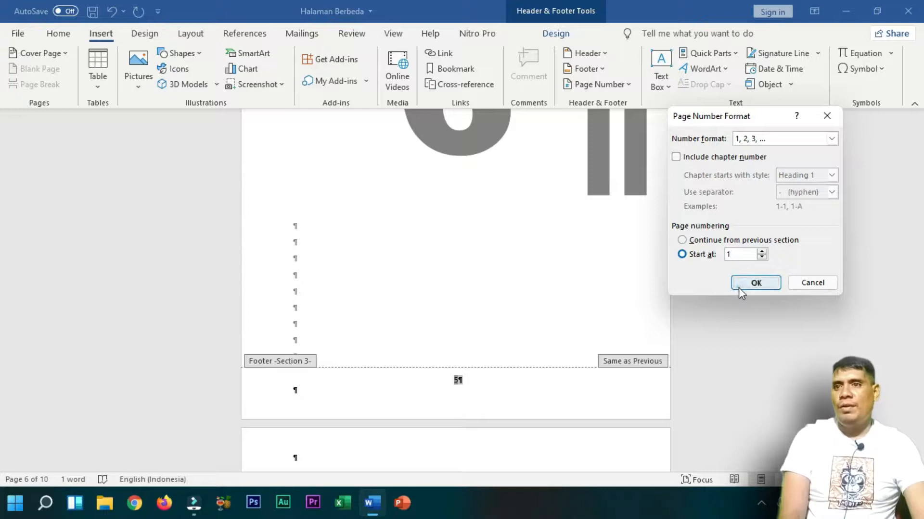
- Examine the footer page numbers of section 3 from page 6 through the last page
scroll(460, 446, "down", 15)
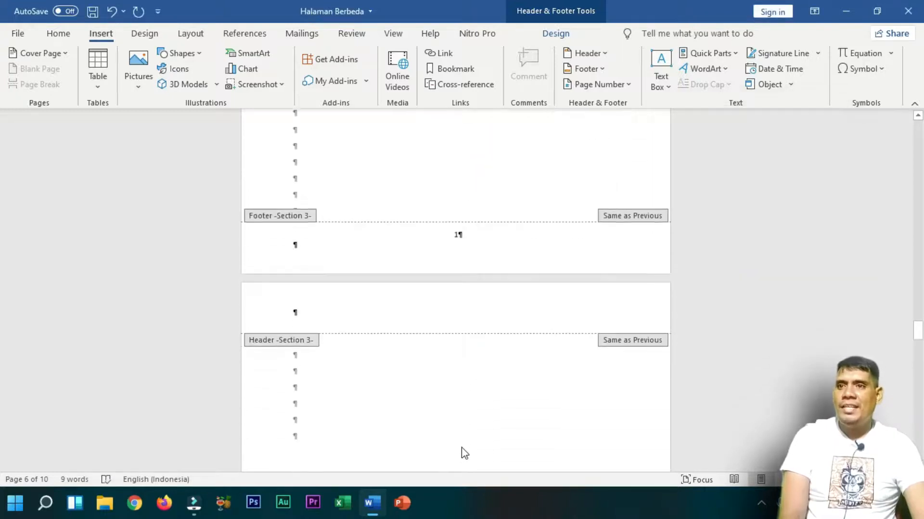
scroll(466, 438, "down", 15)
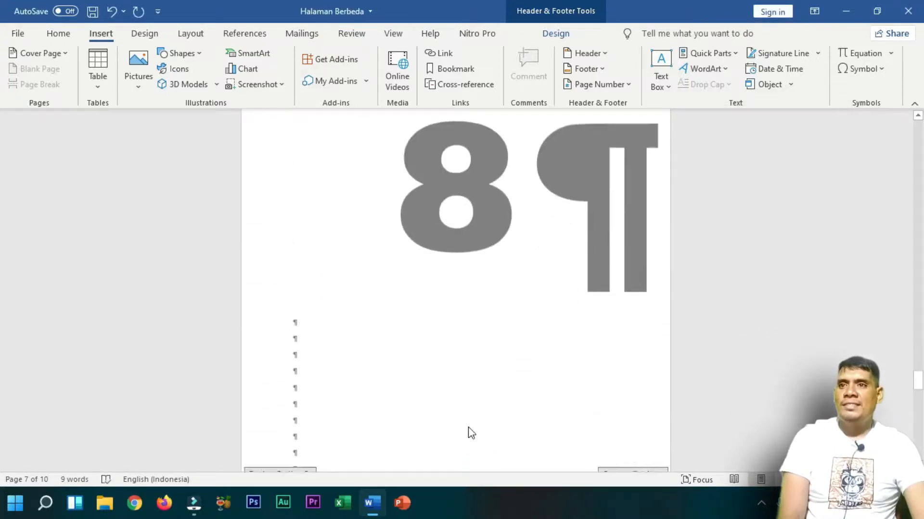
scroll(456, 402, "down", 15)
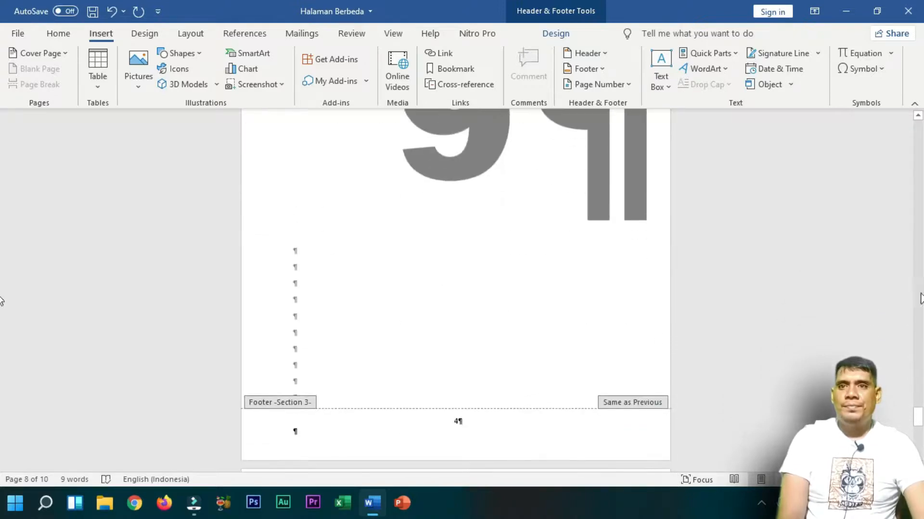
scroll(596, 351, "down", 15)
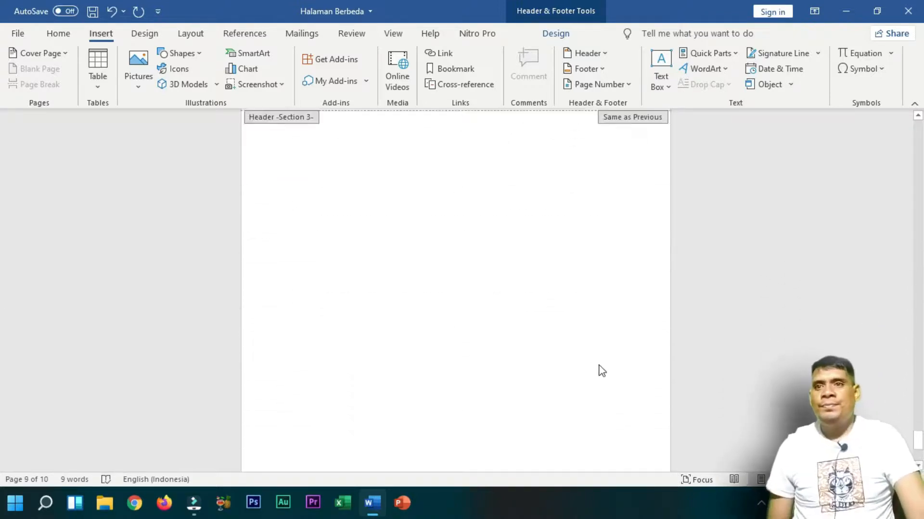
scroll(685, 393, "up", 20)
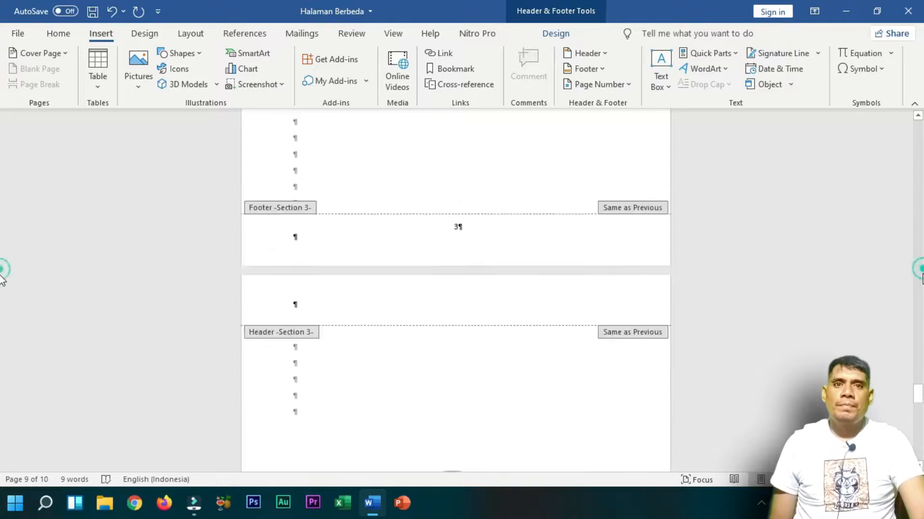
scroll(470, 345, "up", 10)
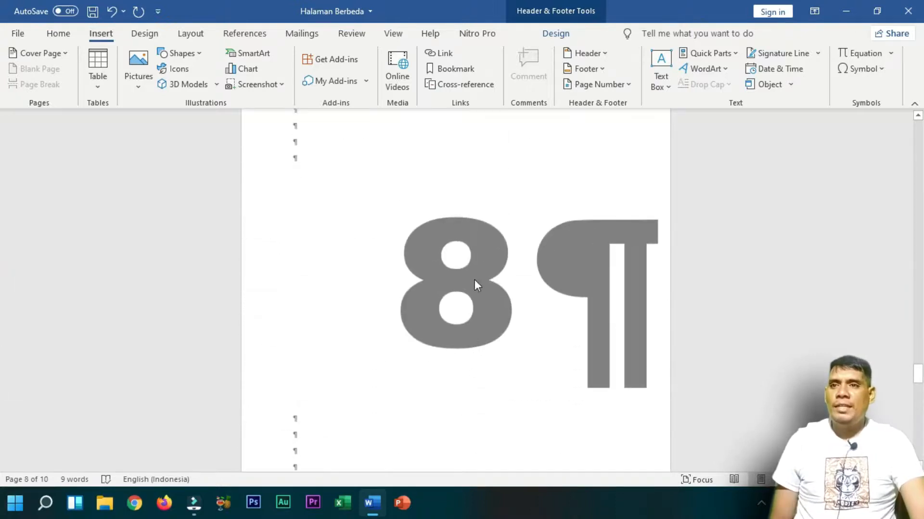
scroll(470, 323, "down", 8)
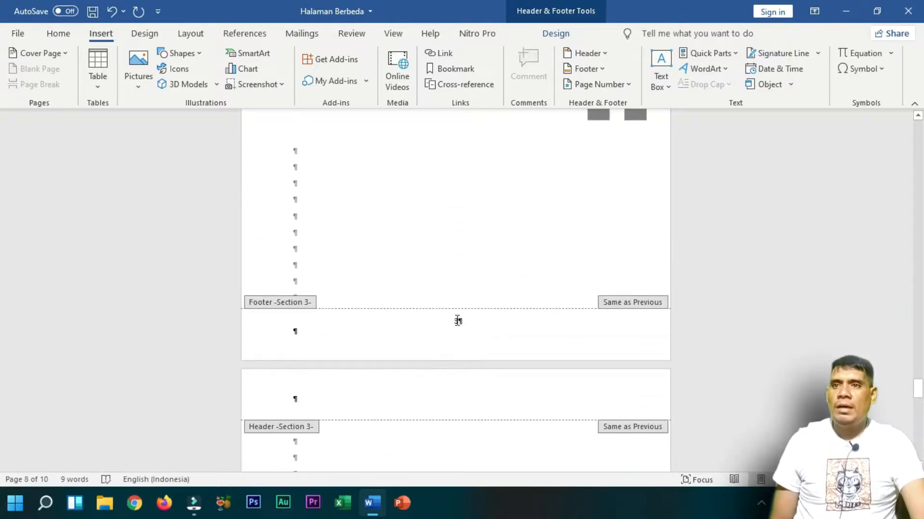
scroll(476, 330, "up", 3)
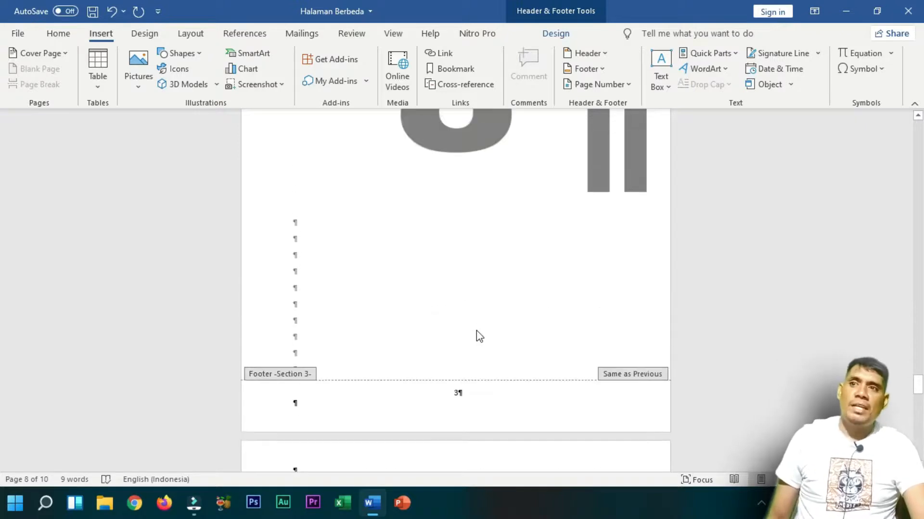
- Leave header and footer editing, return to page 1 and hide the paragraph formatting marks
double_click(433, 201)
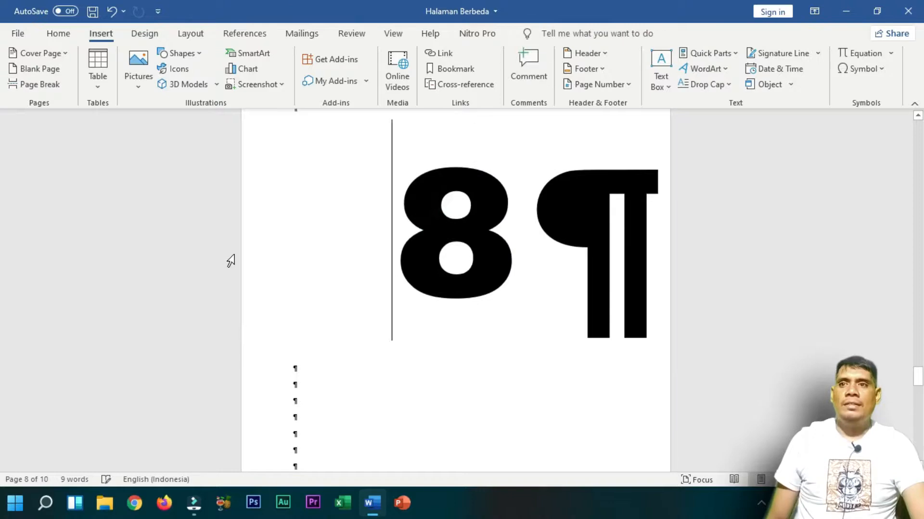
scroll(529, 365, "up", 10)
scroll(532, 349, "up", 15)
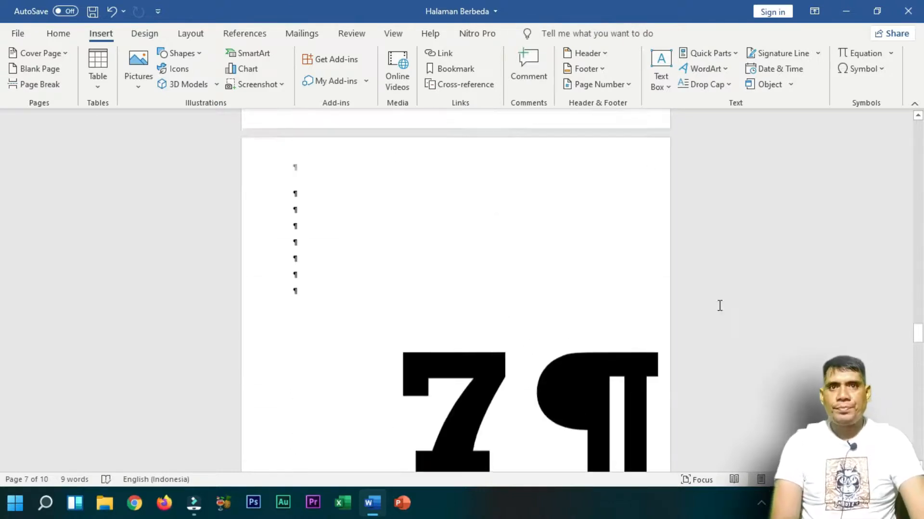
left_click_drag(918, 280, 910, 120)
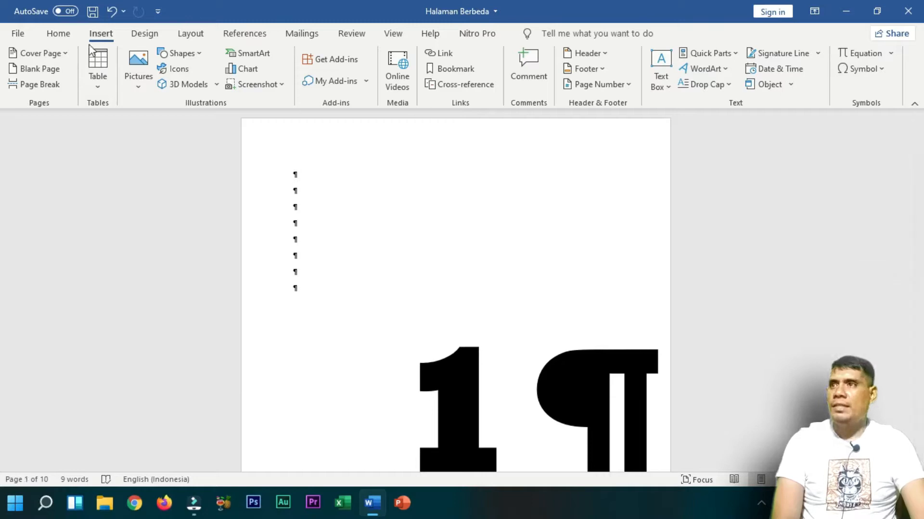
left_click(59, 34)
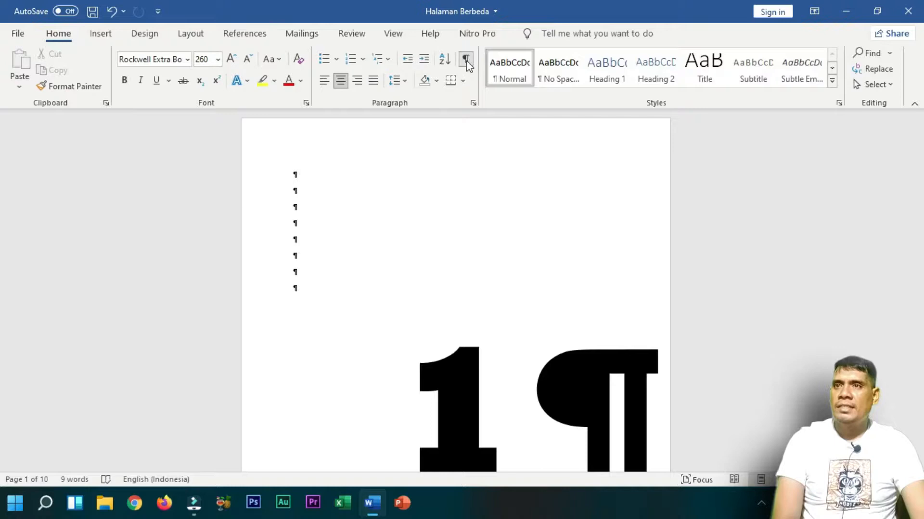
left_click(467, 62)
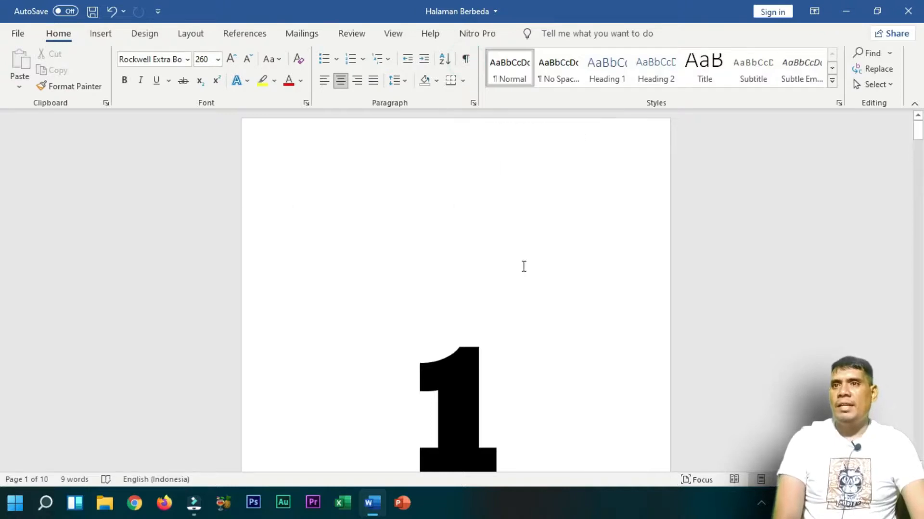
- Examine the footer page numbering throughout the document, from the cover through section 2 and into section 3 as far as page 9
scroll(522, 283, "down", 3)
scroll(522, 285, "down", 9)
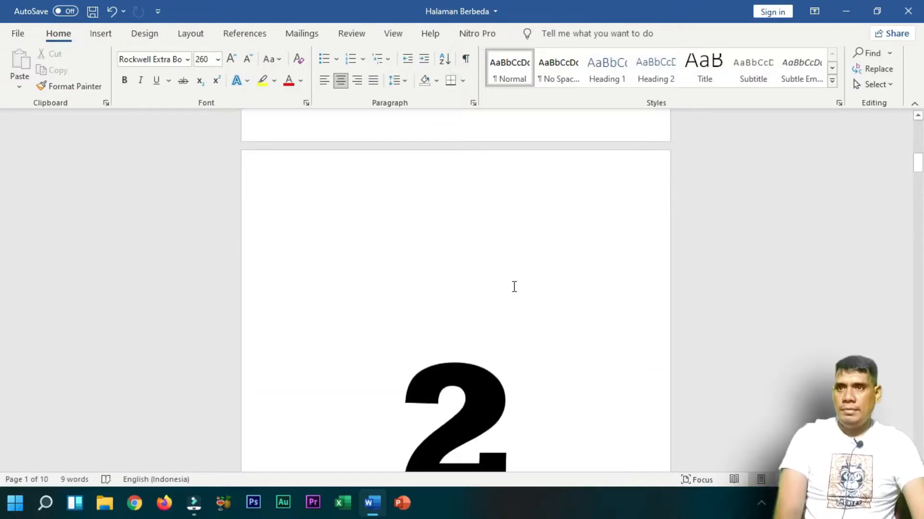
scroll(510, 284, "up", 6)
scroll(503, 280, "up", 5)
scroll(409, 221, "down", 5)
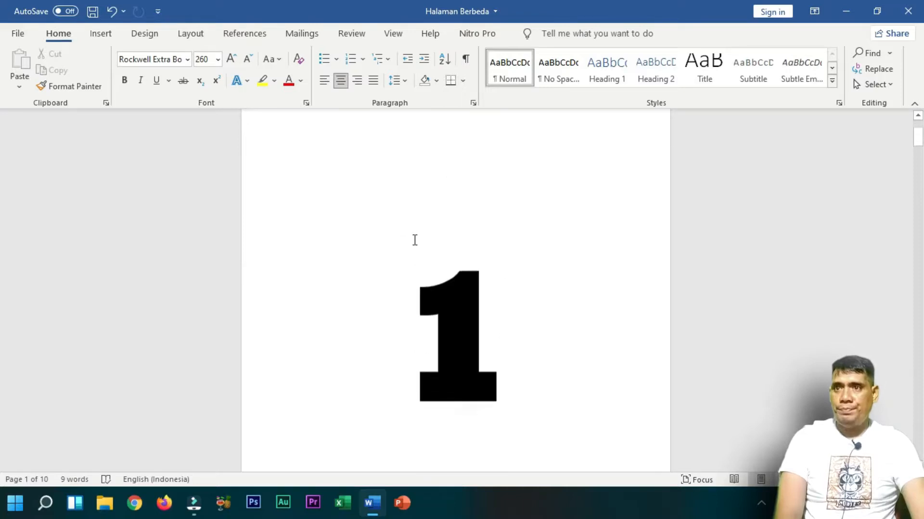
scroll(426, 233, "down", 2)
scroll(426, 229, "up", 4)
scroll(431, 241, "down", 10)
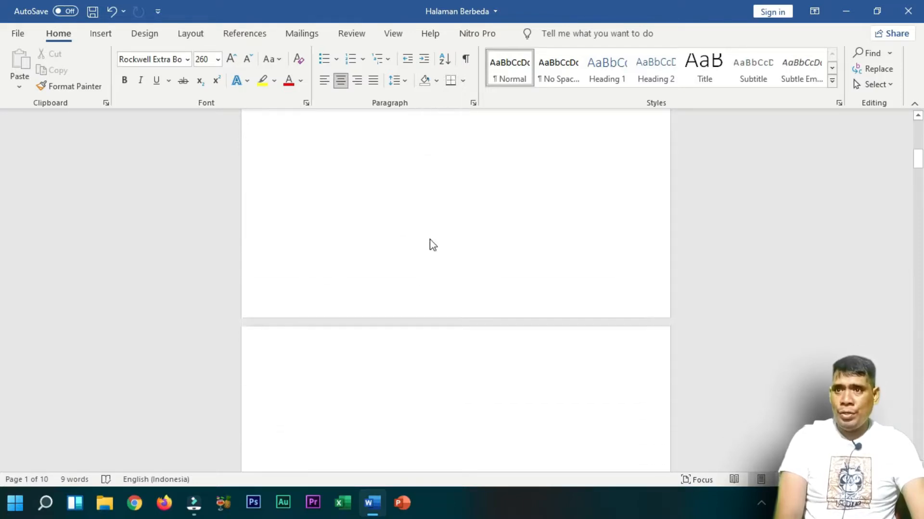
scroll(435, 236, "down", 10)
scroll(423, 226, "up", 3)
scroll(427, 234, "down", 11)
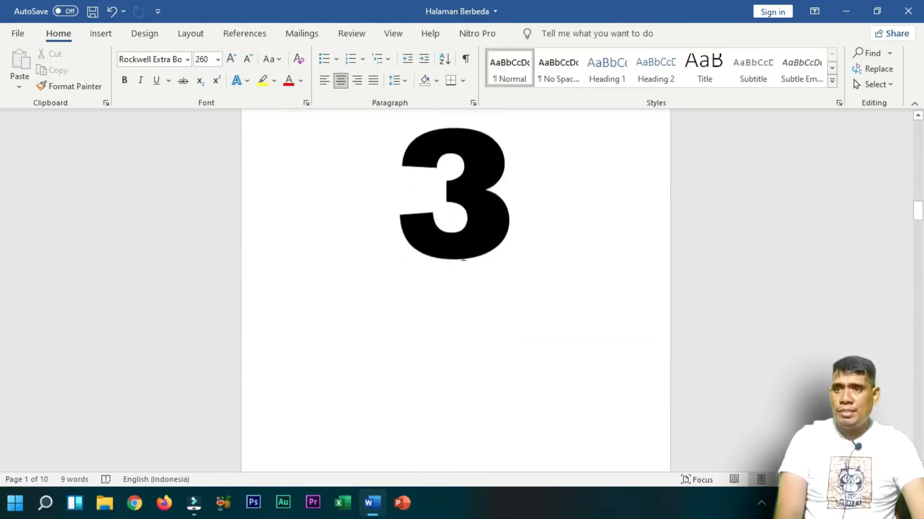
scroll(470, 266, "down", 10)
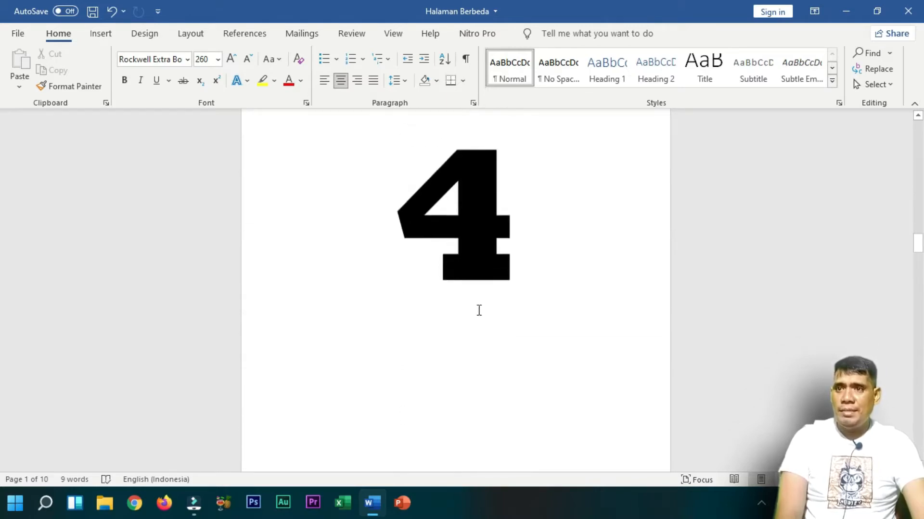
scroll(476, 288, "down", 10)
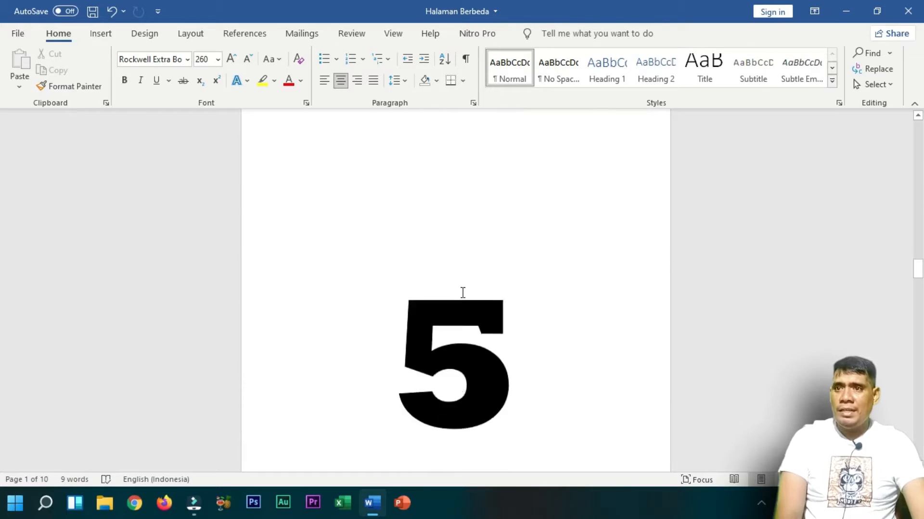
scroll(461, 301, "down", 10)
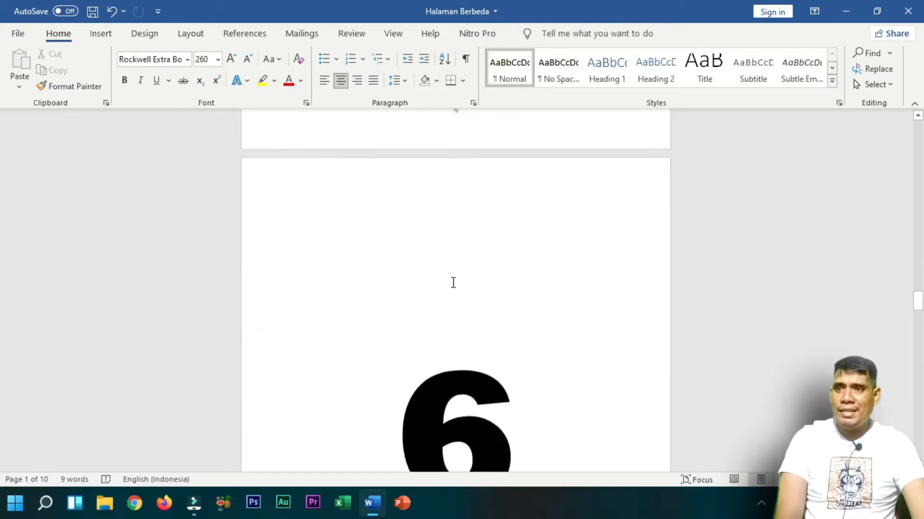
scroll(452, 287, "down", 3)
scroll(453, 288, "up", 3)
scroll(455, 313, "down", 2)
scroll(454, 314, "down", 10)
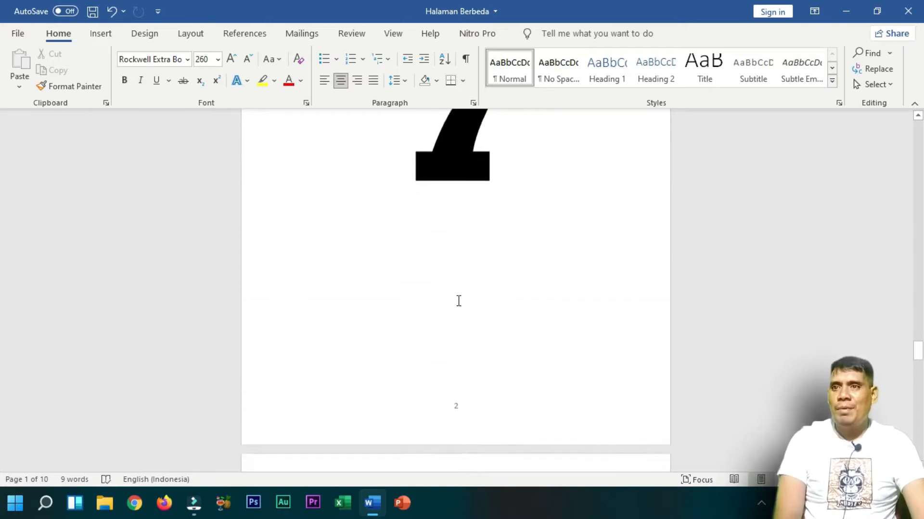
scroll(458, 302, "down", 15)
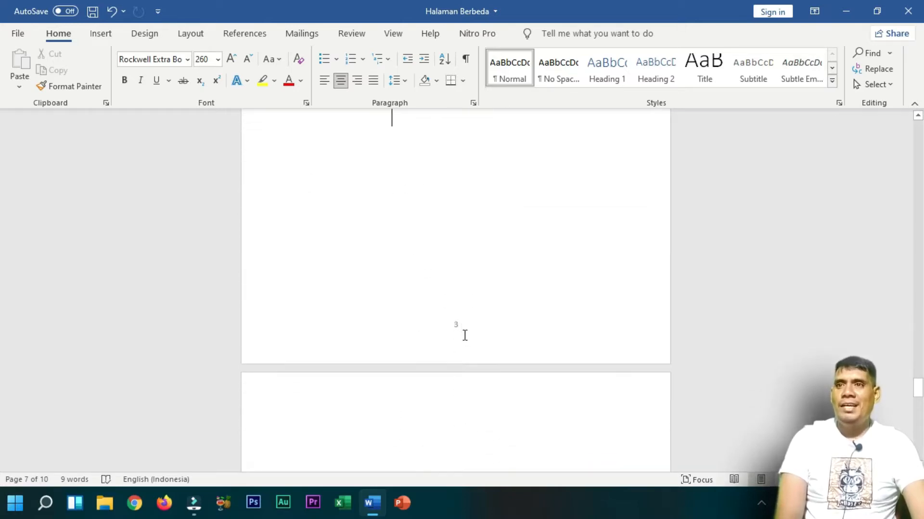
scroll(467, 369, "down", 3)
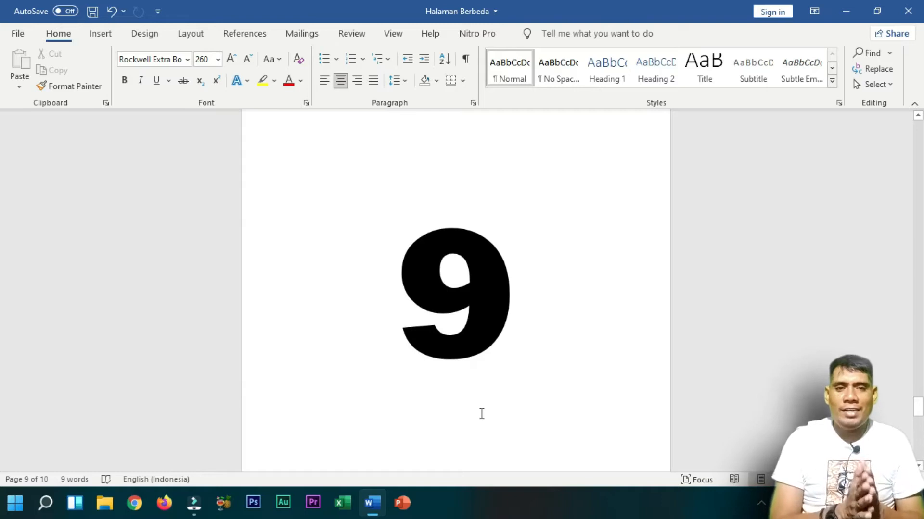